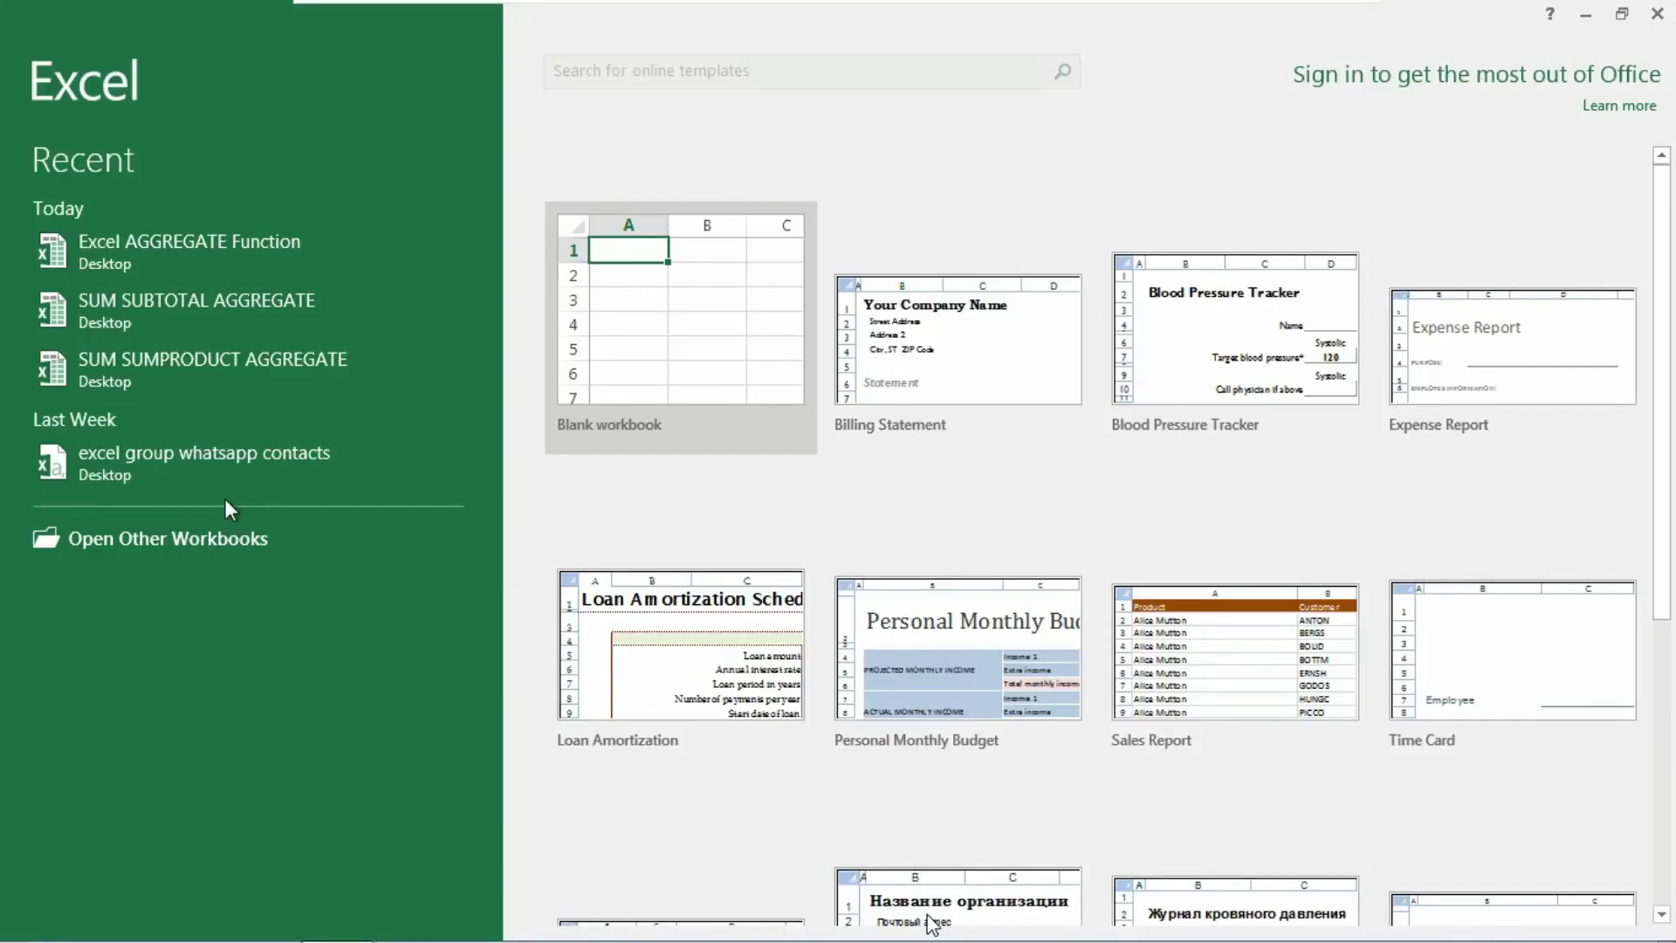
Step: Open the recent SUM SUBTOTAL AGGREGATE workbook from the Excel start screen
click(222, 325)
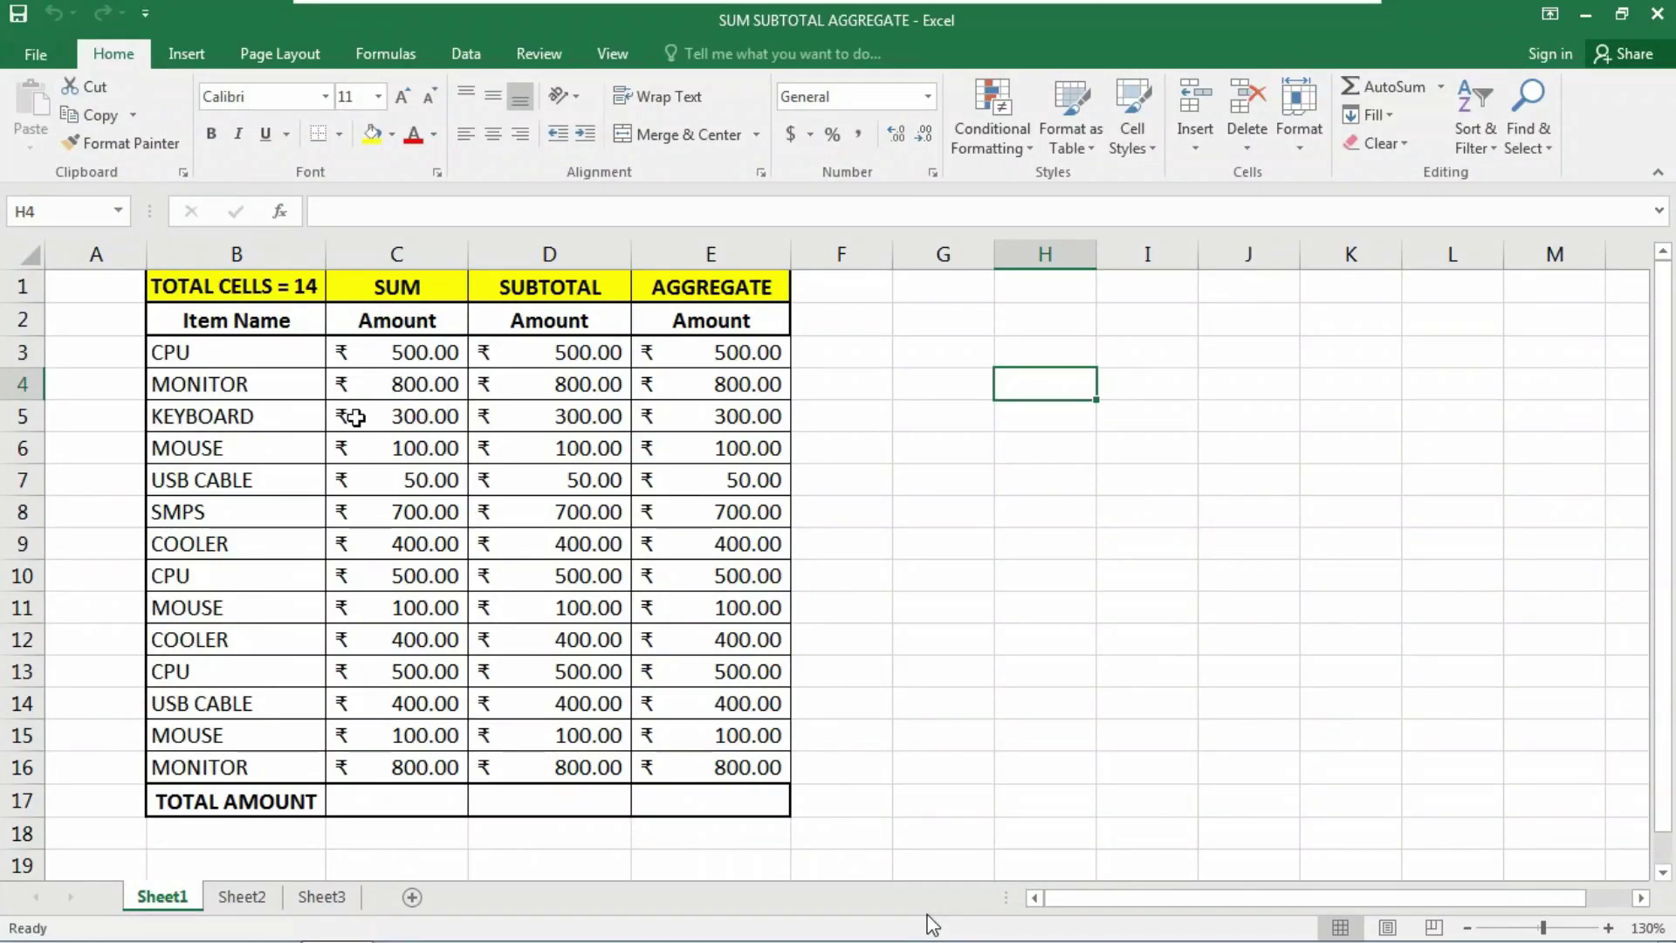
click(399, 254)
click(553, 247)
click(713, 241)
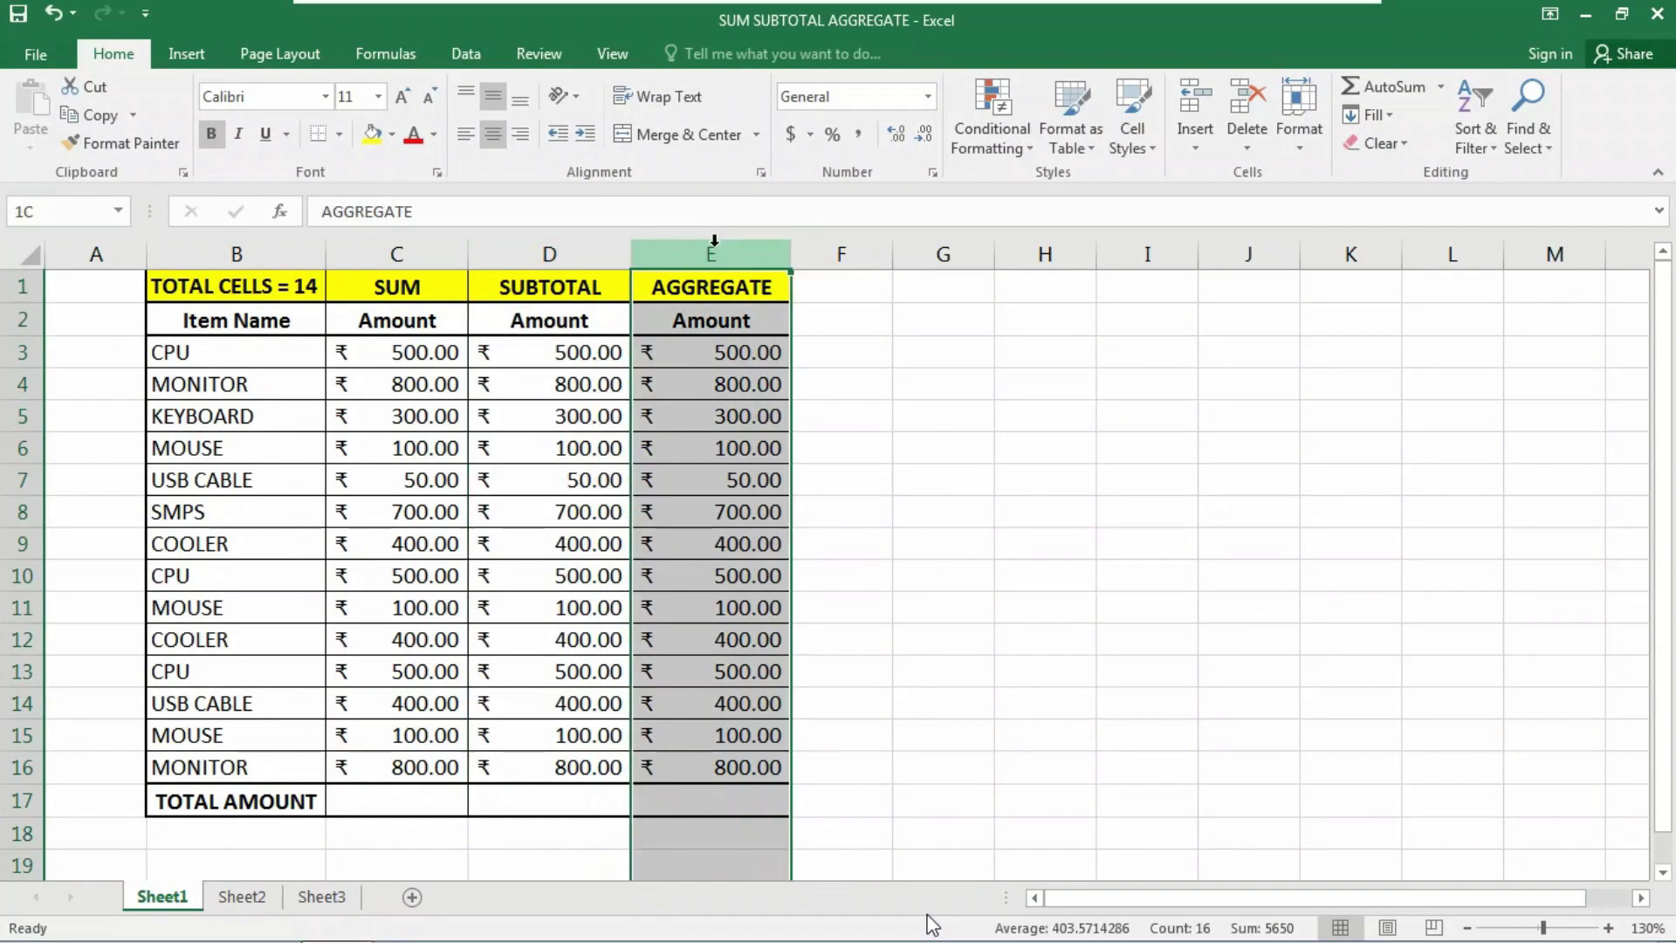
click(997, 321)
mouse_move(416, 355)
mouse_down()
mouse_move(447, 393)
mouse_move(409, 352)
mouse_up()
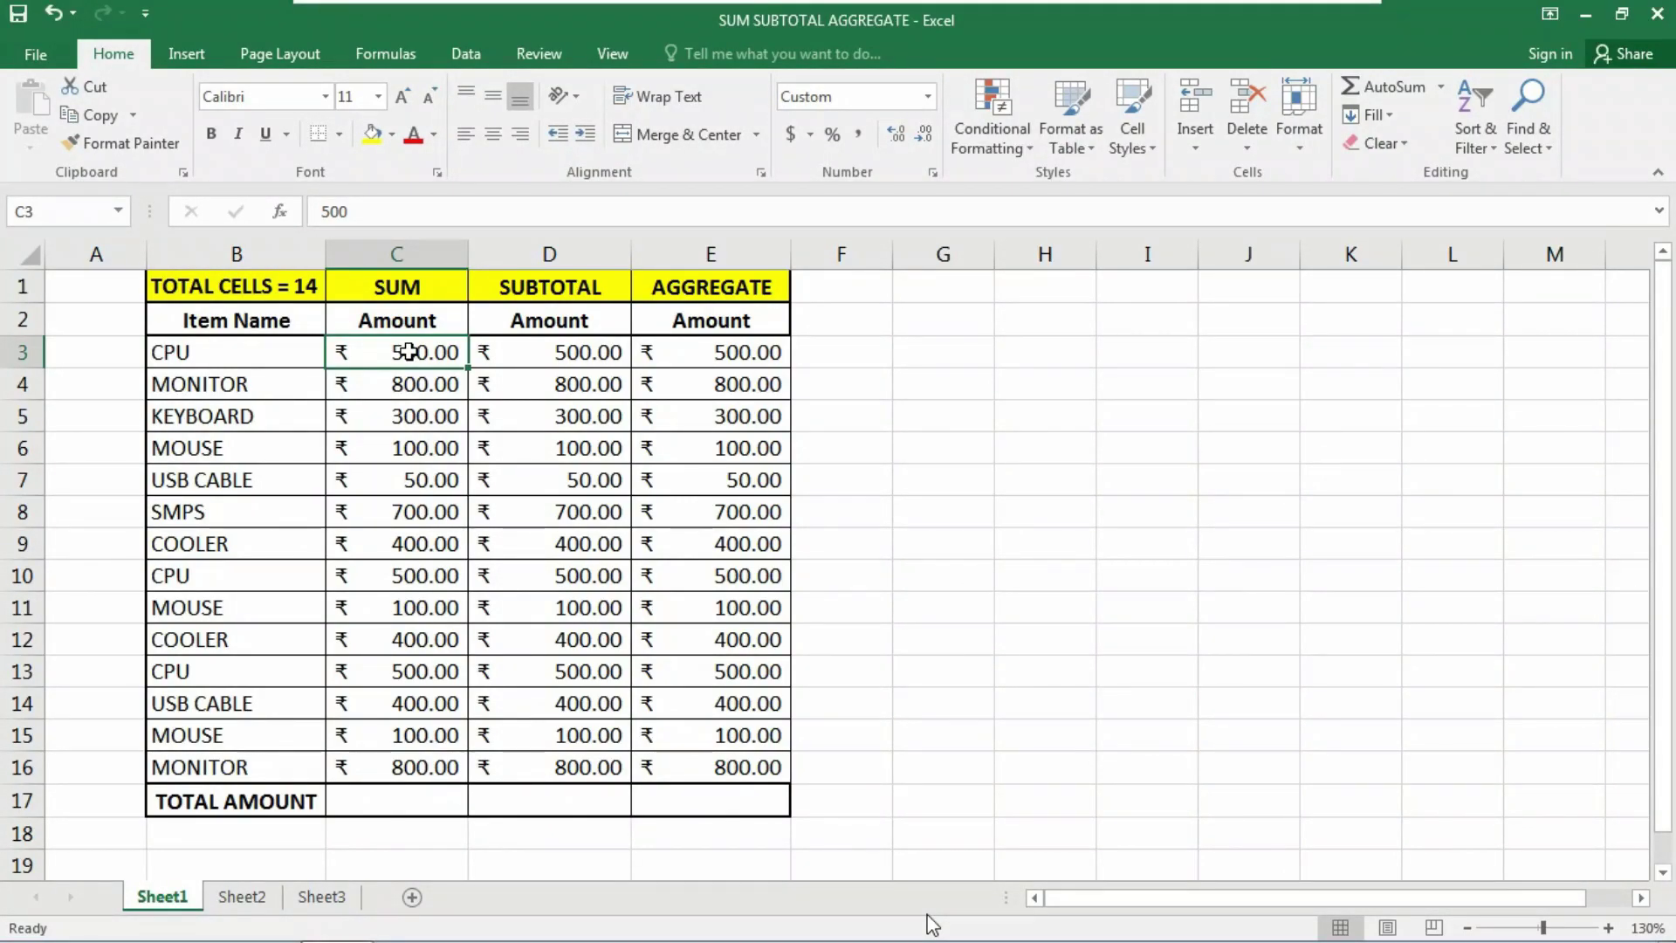
scroll(493, 523, up, 1)
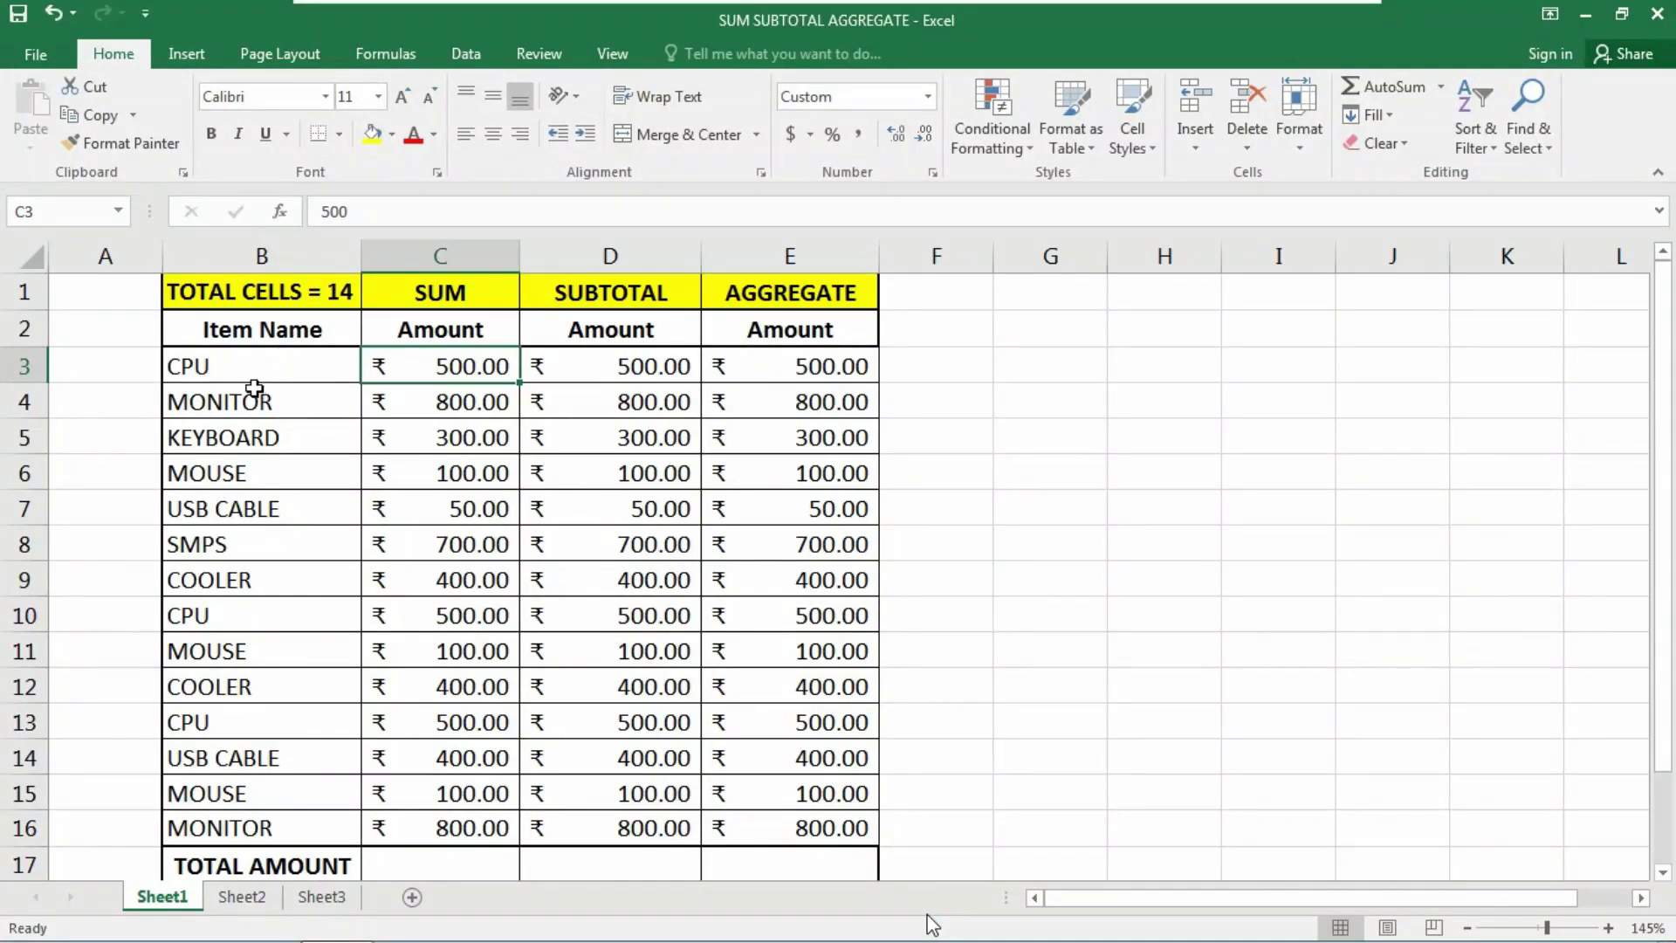
drag(248, 377, 267, 828)
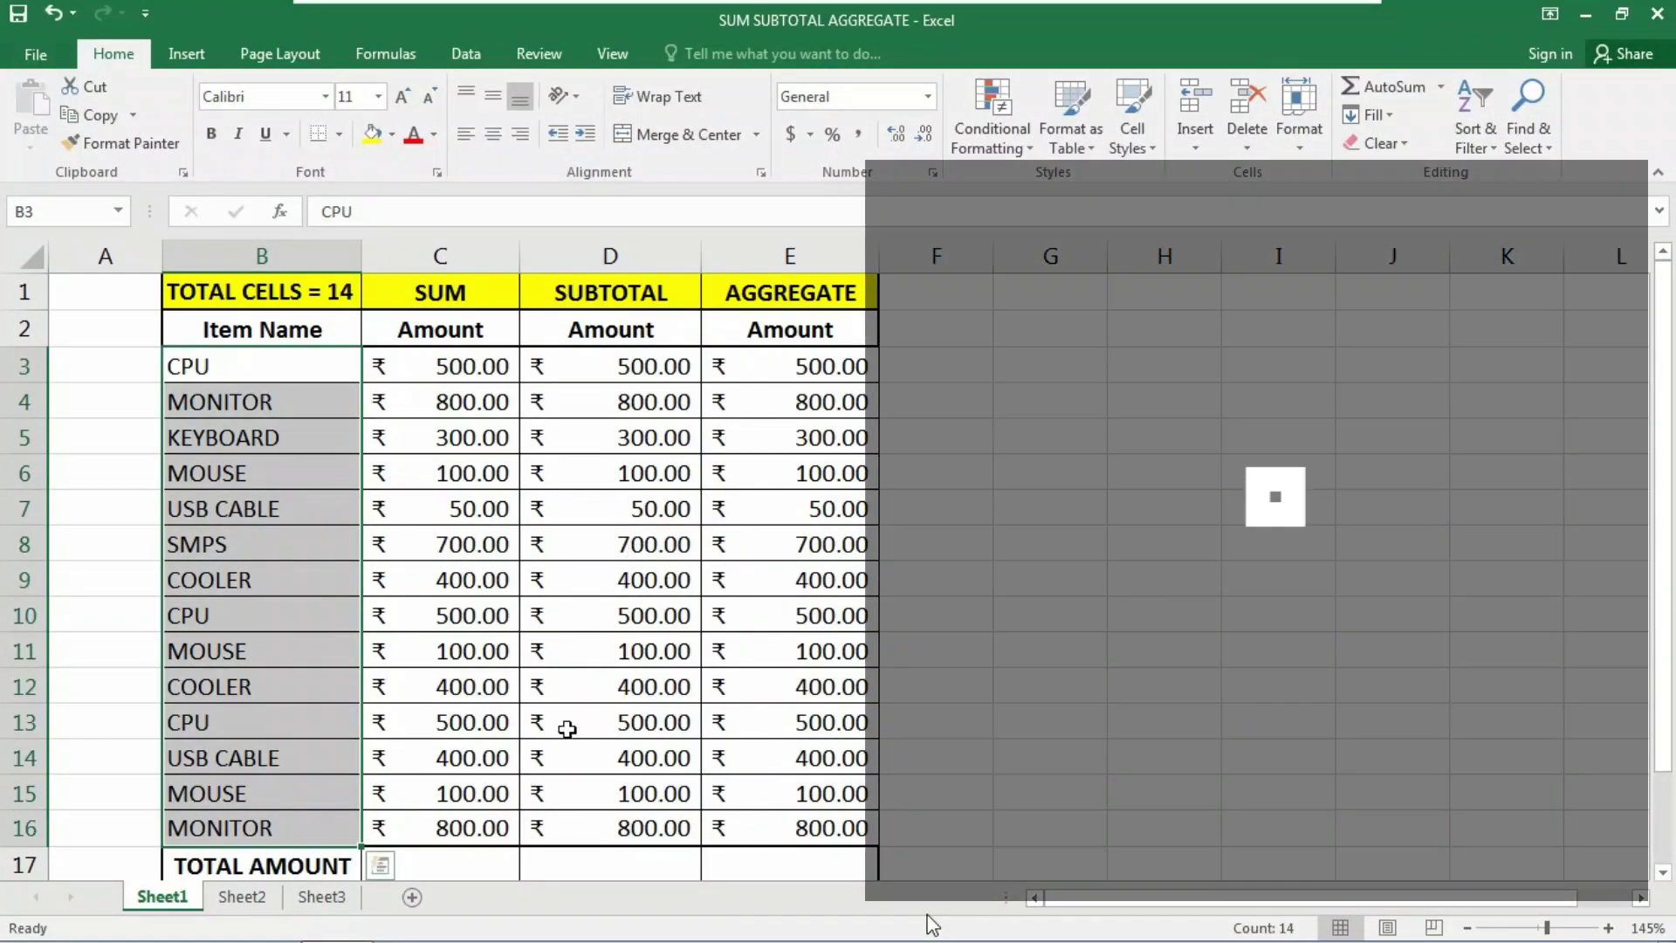
click(468, 860)
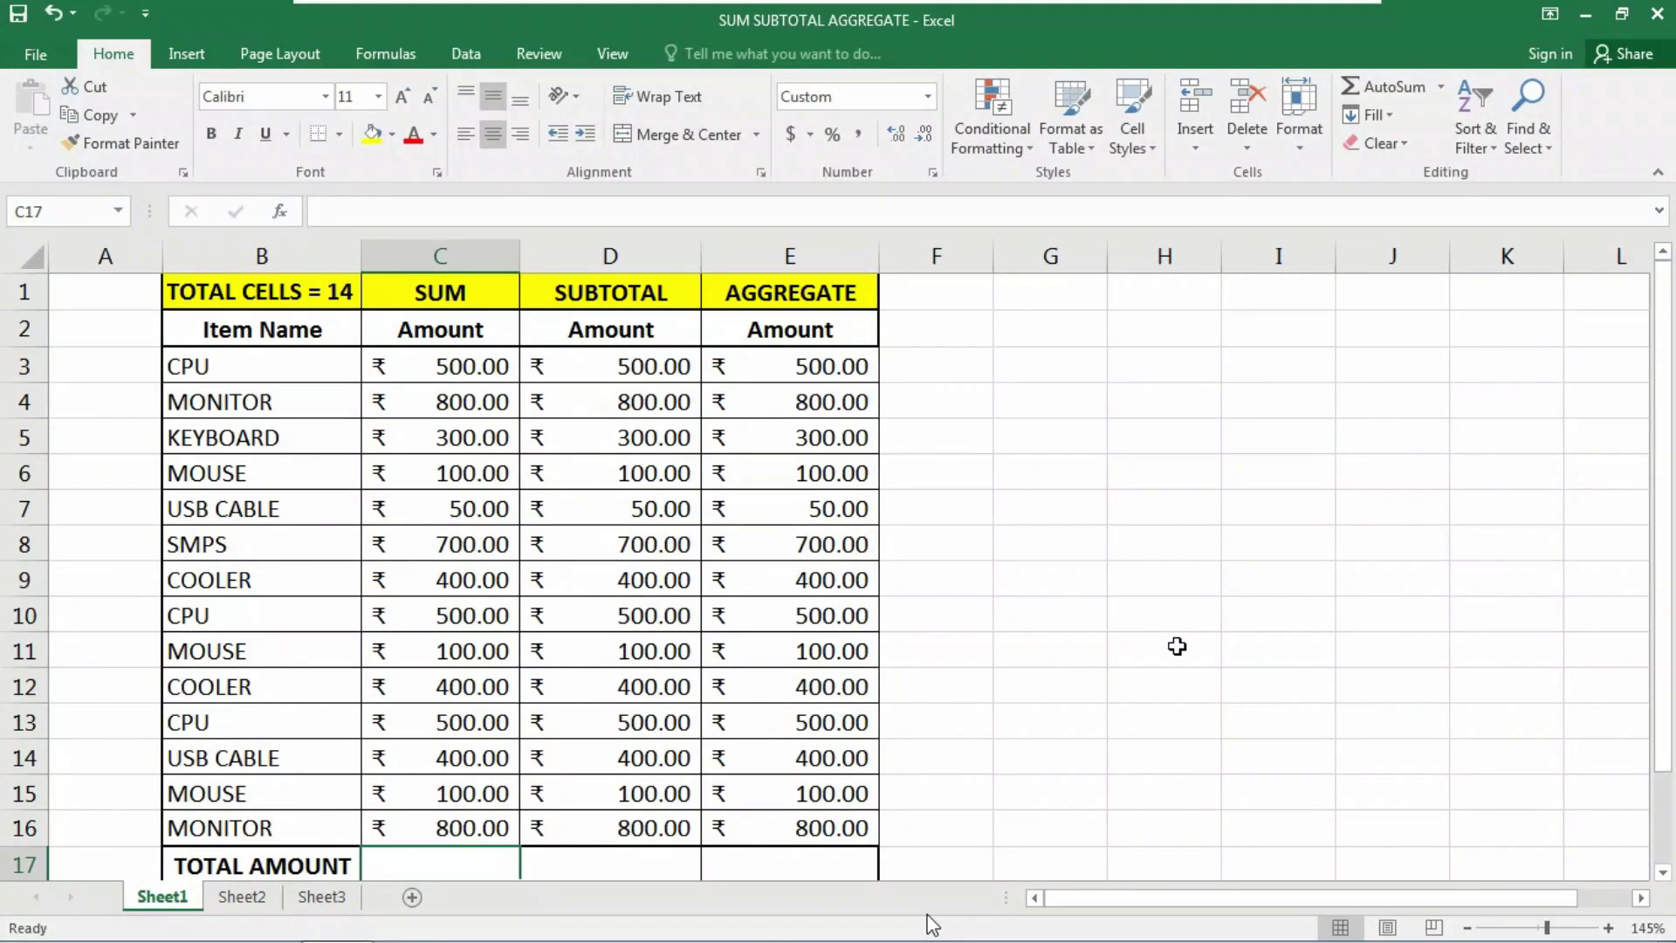
scroll(775, 638, down, 1)
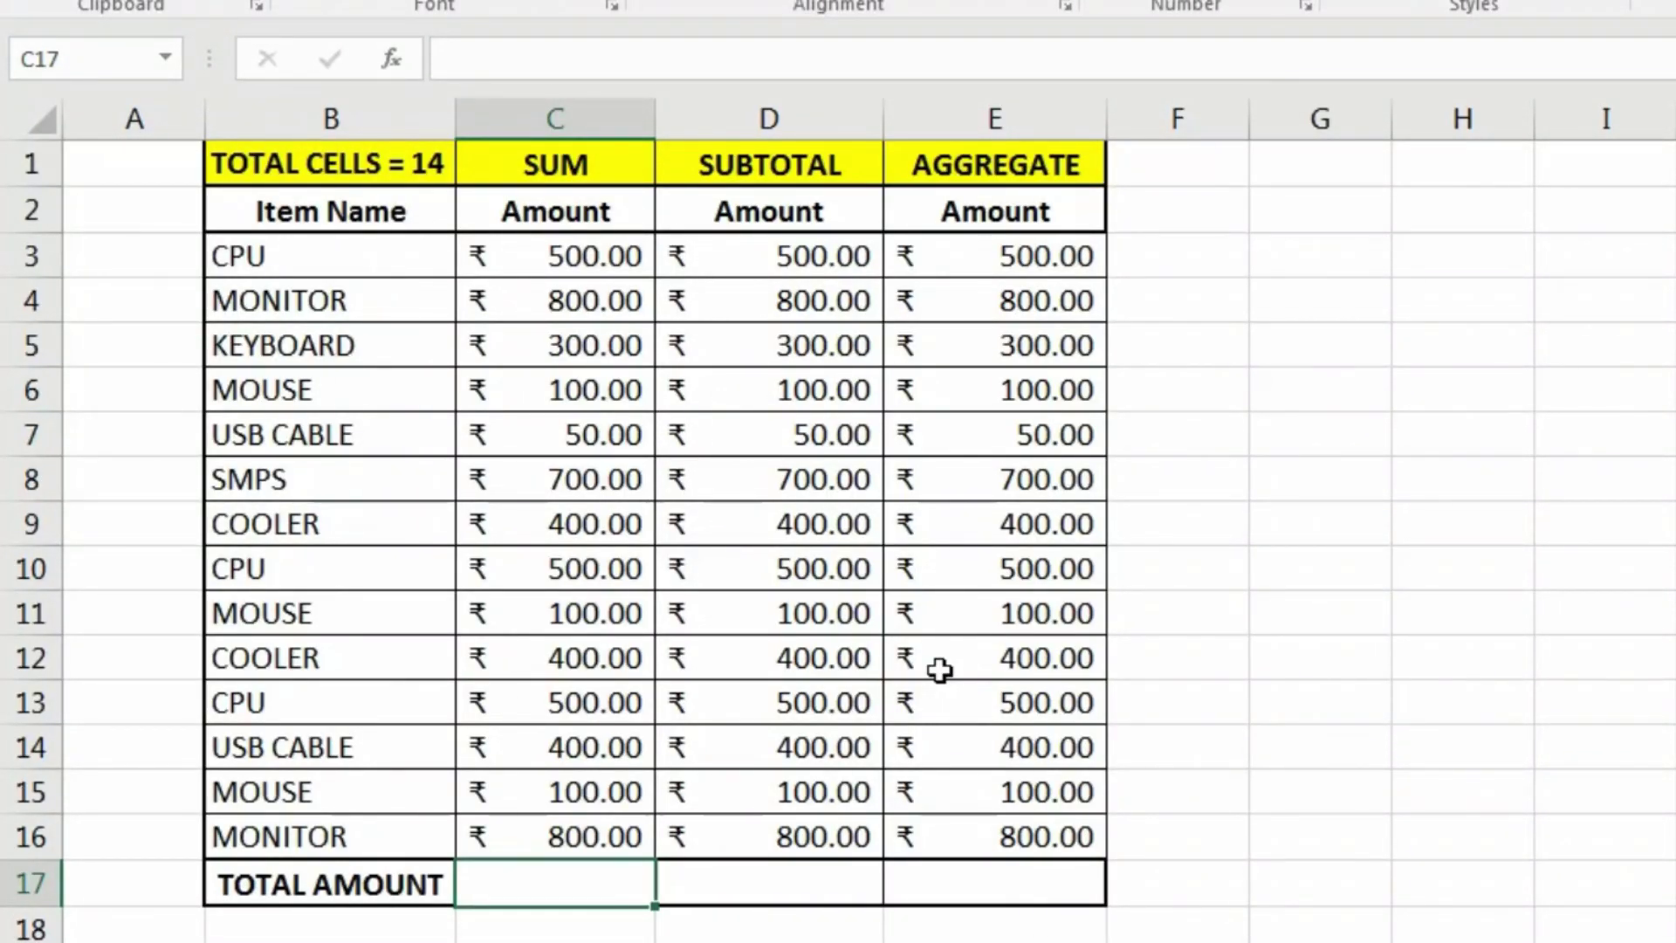
Step: Enter =SUM(C3:C16) in C17 to total the SUM column as ₹ 5,650.00
text(SUM()
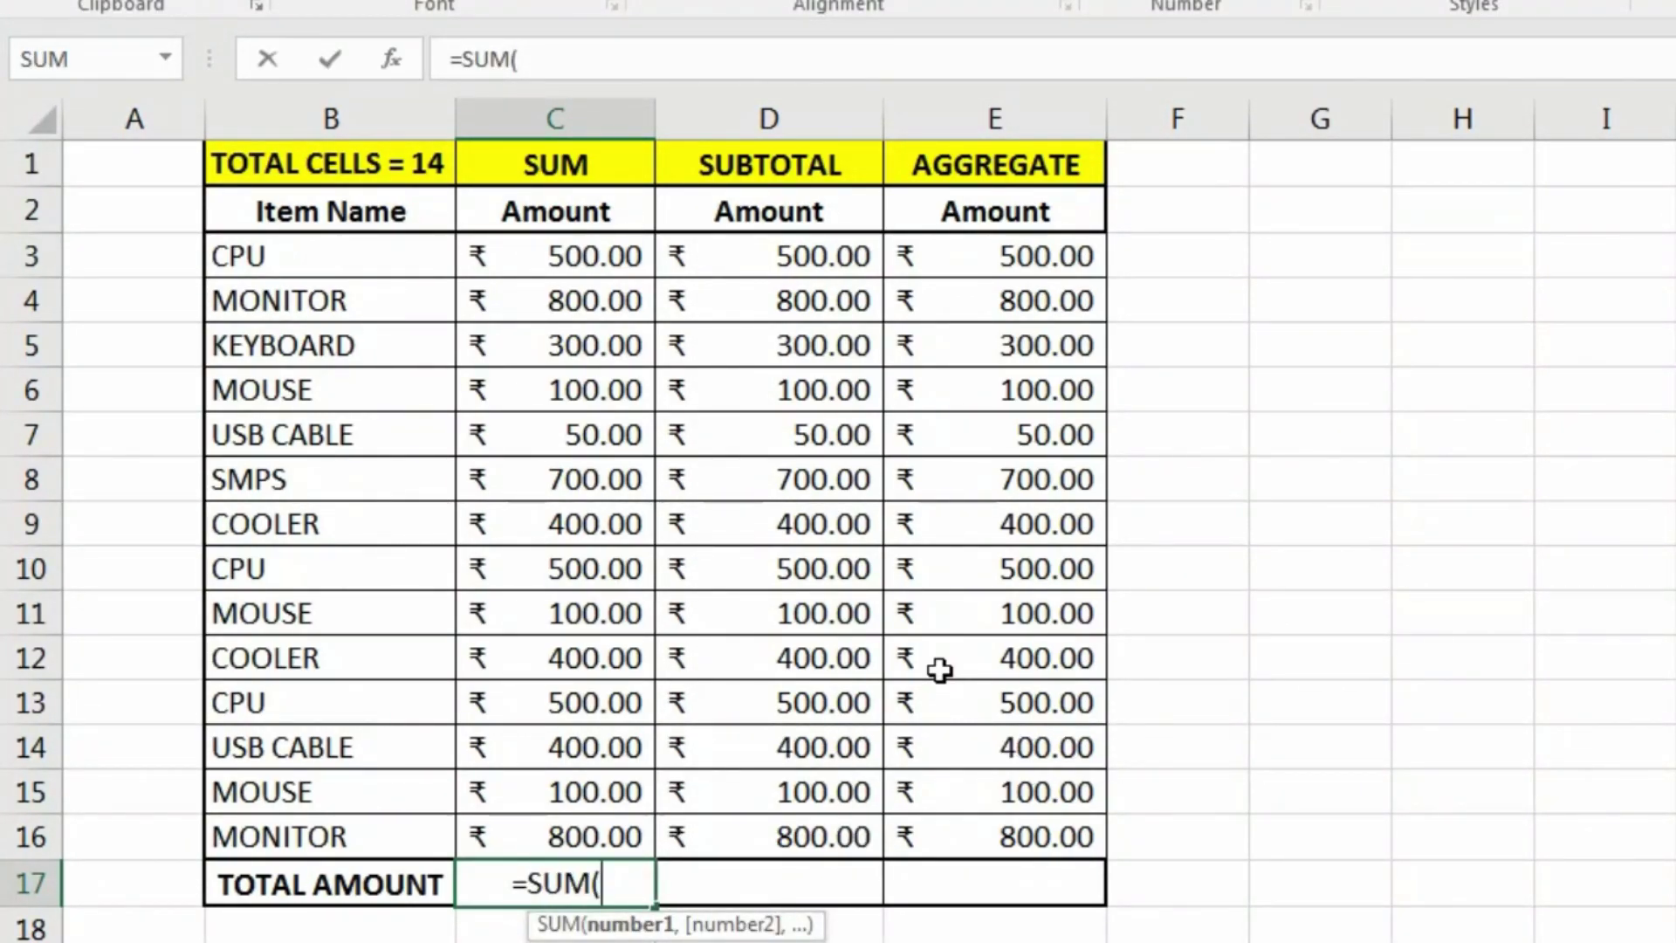
key(Up)
key(Up)
key(Up)
key(Up)
key(Up)
key(Up)
key(Up)
key(Up)
key(Up)
key(Up)
key(Up)
key(Up)
key(Up)
key(Up)
key(Up)
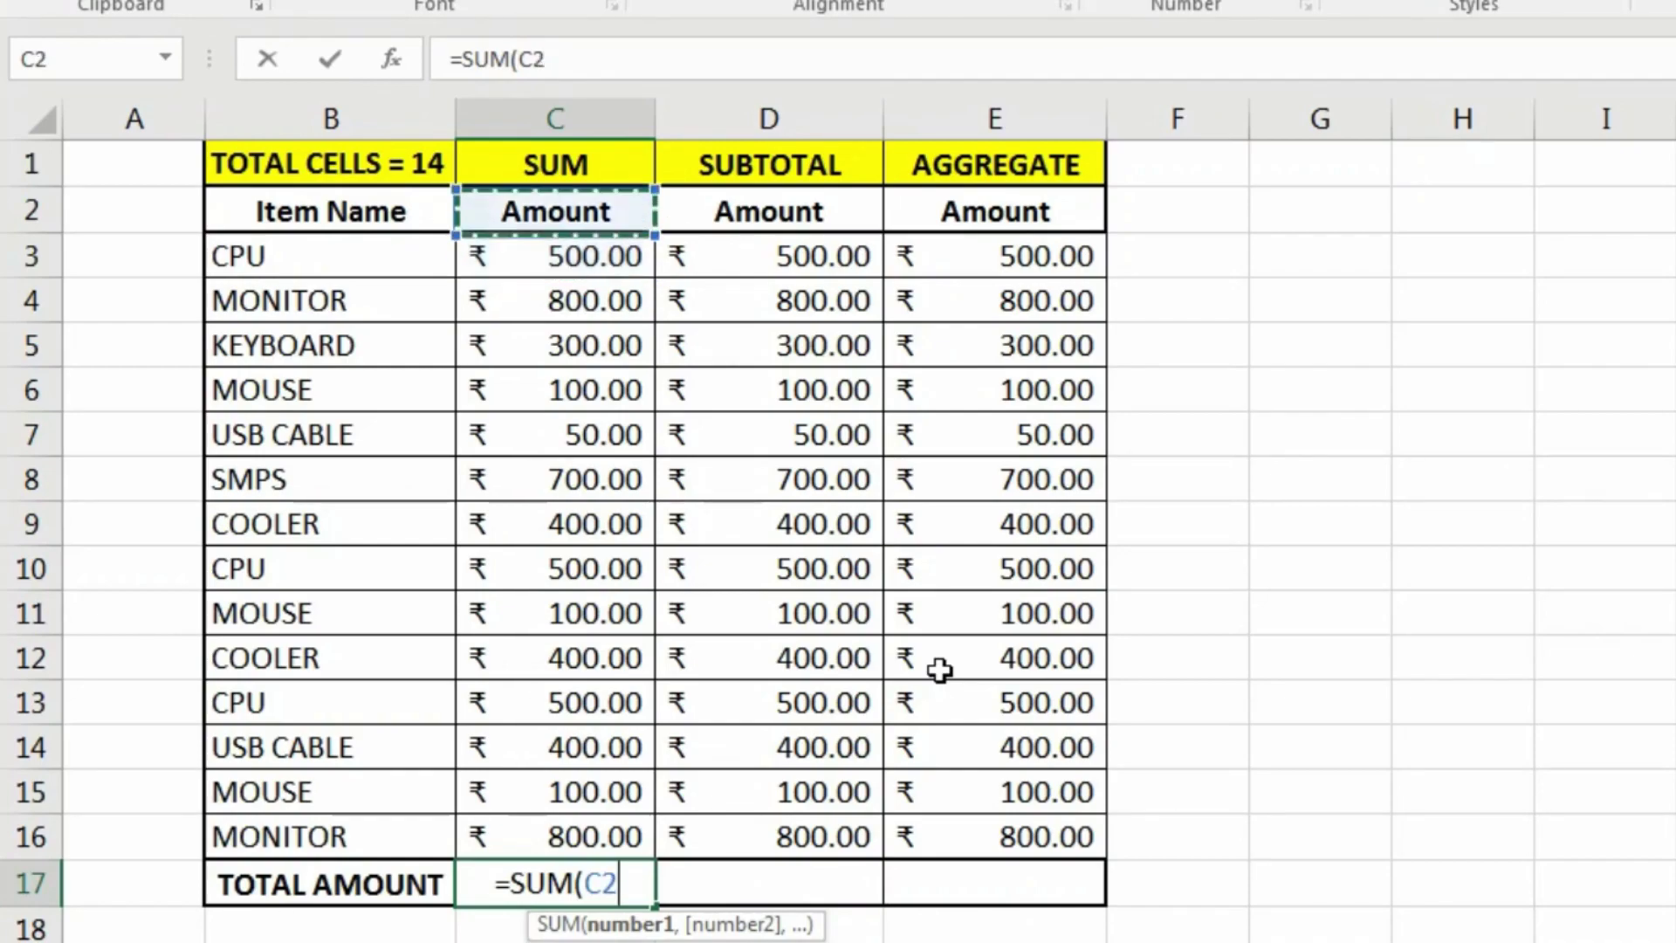
key(Down)
key(ctrl+shift+Down)
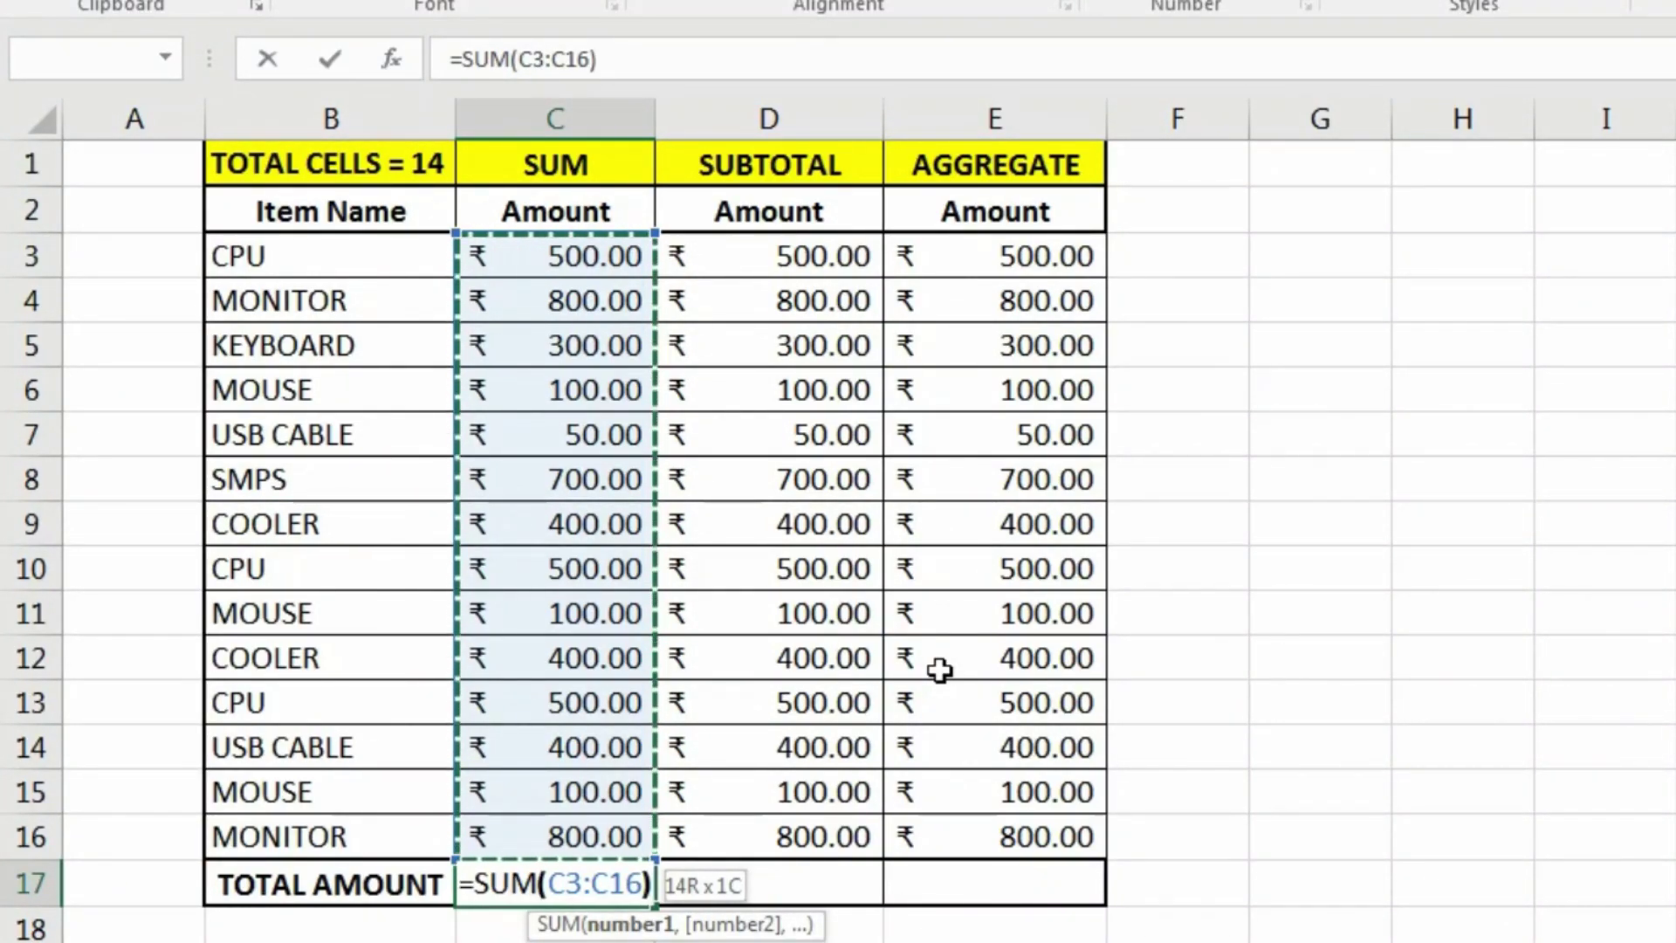
key(Return)
key(Up)
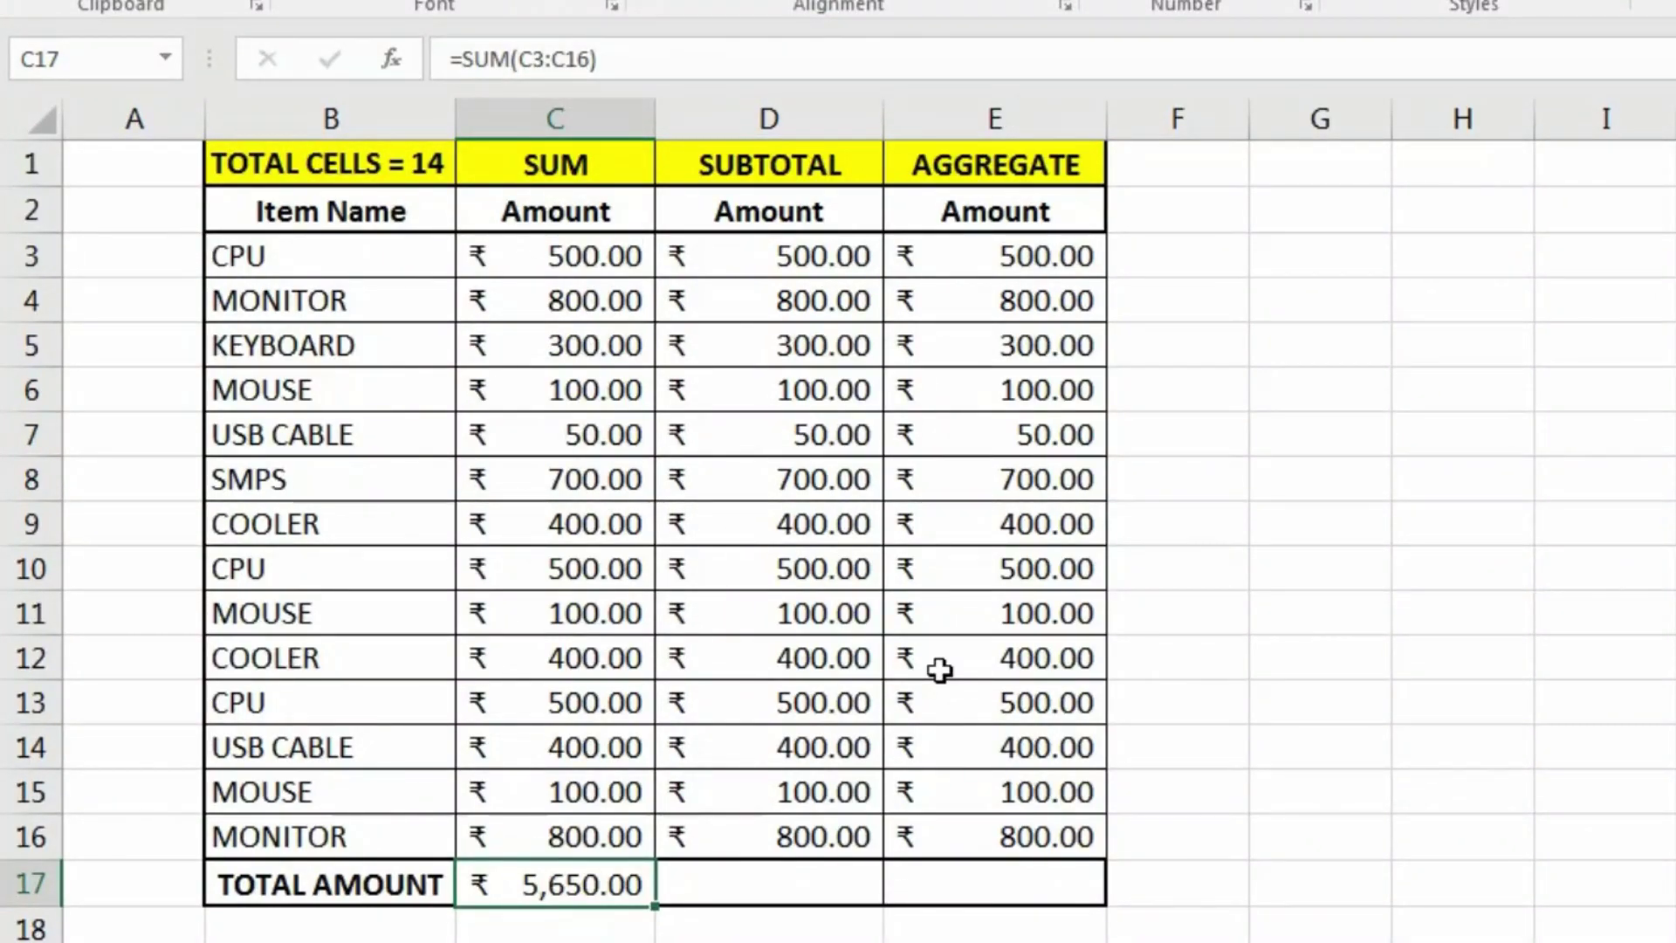
key(Right)
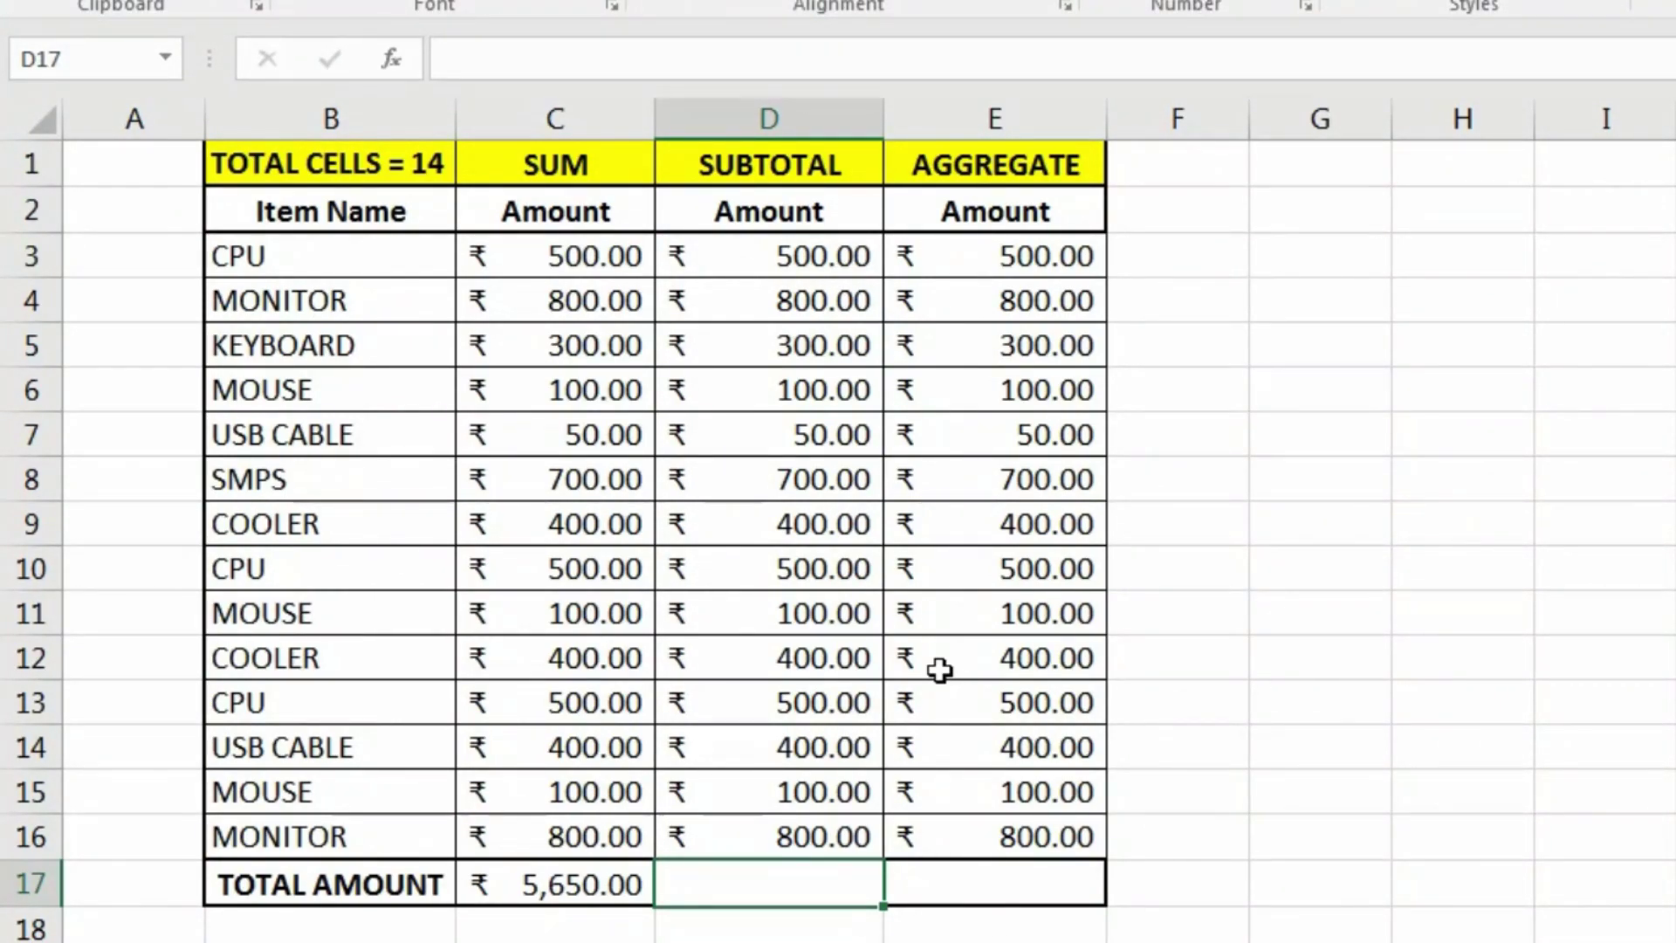
Step: Enter =SUBTOTAL(9,D3:D16) in D17, matching the ₹ 5,650.00 SUM total
text(=SUB)
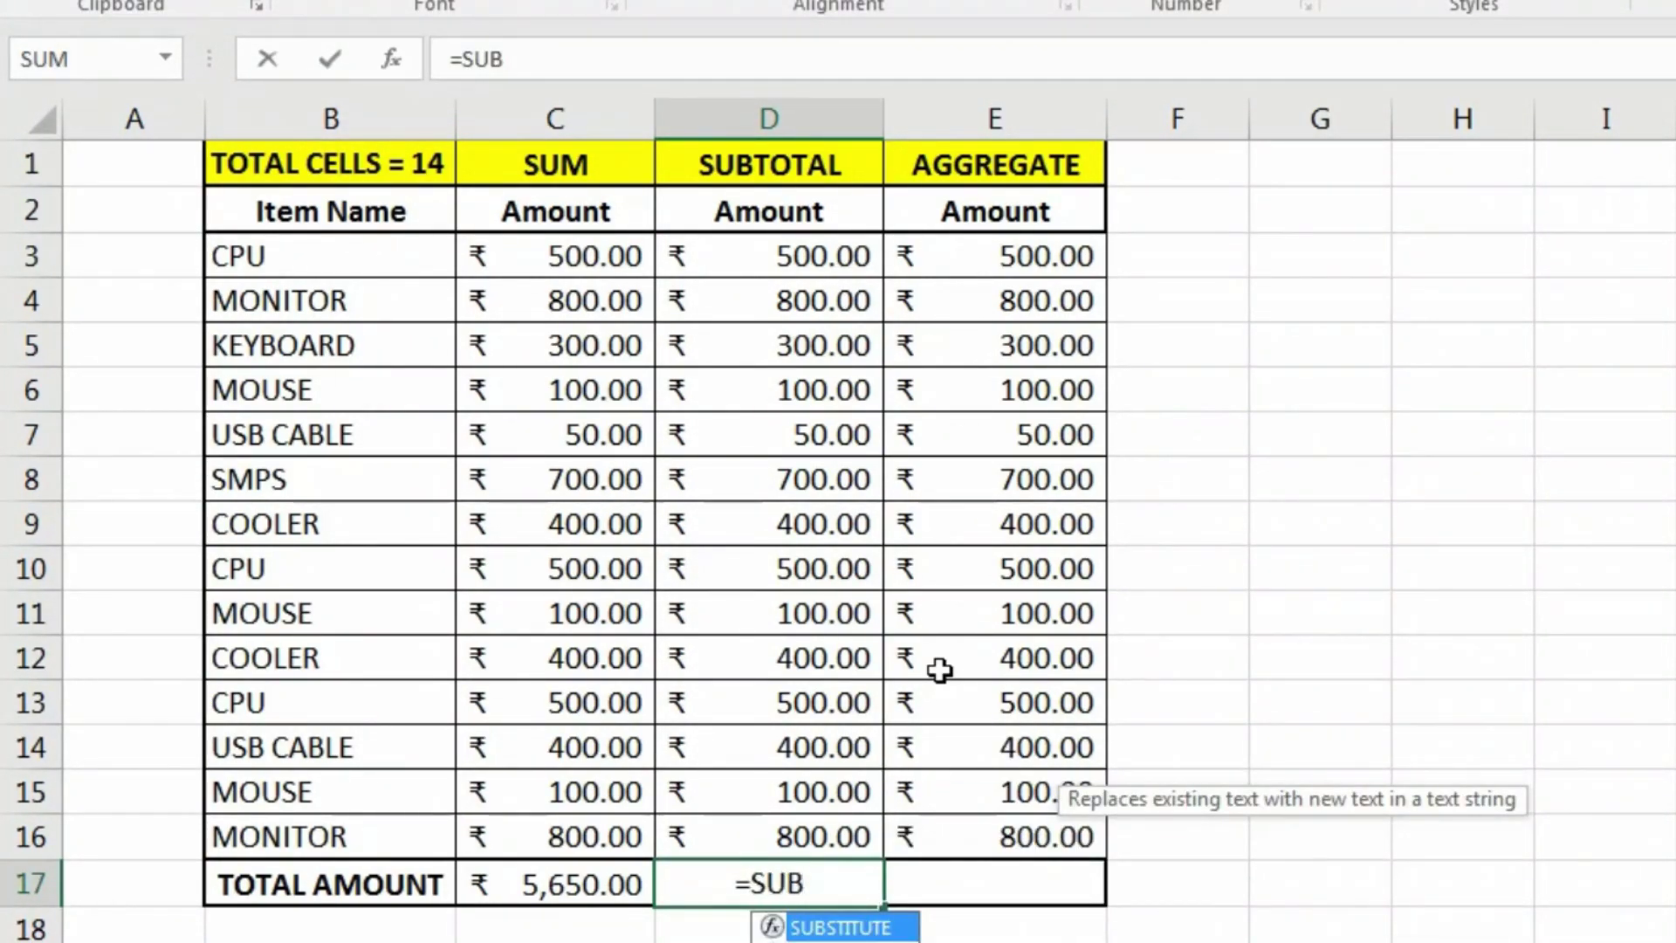
text(TOTAL()
key(Down)
key(Down)
key(Down)
key(Down)
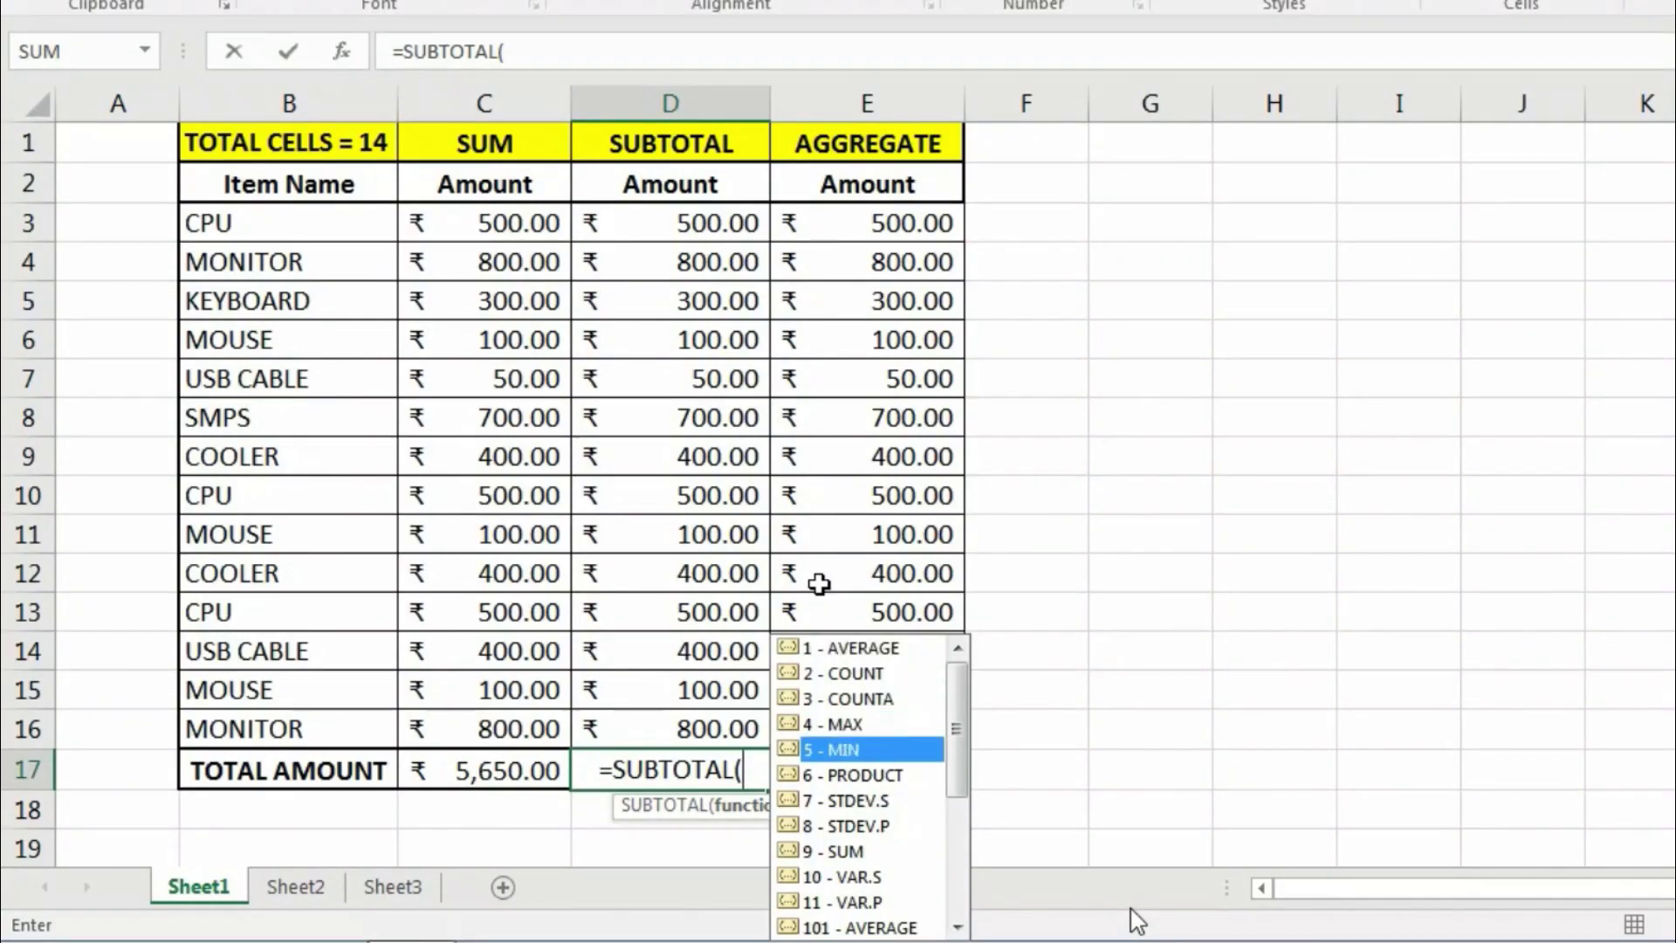
key(Down)
key(Down)
key(Down)
key(Down)
key(Tab)
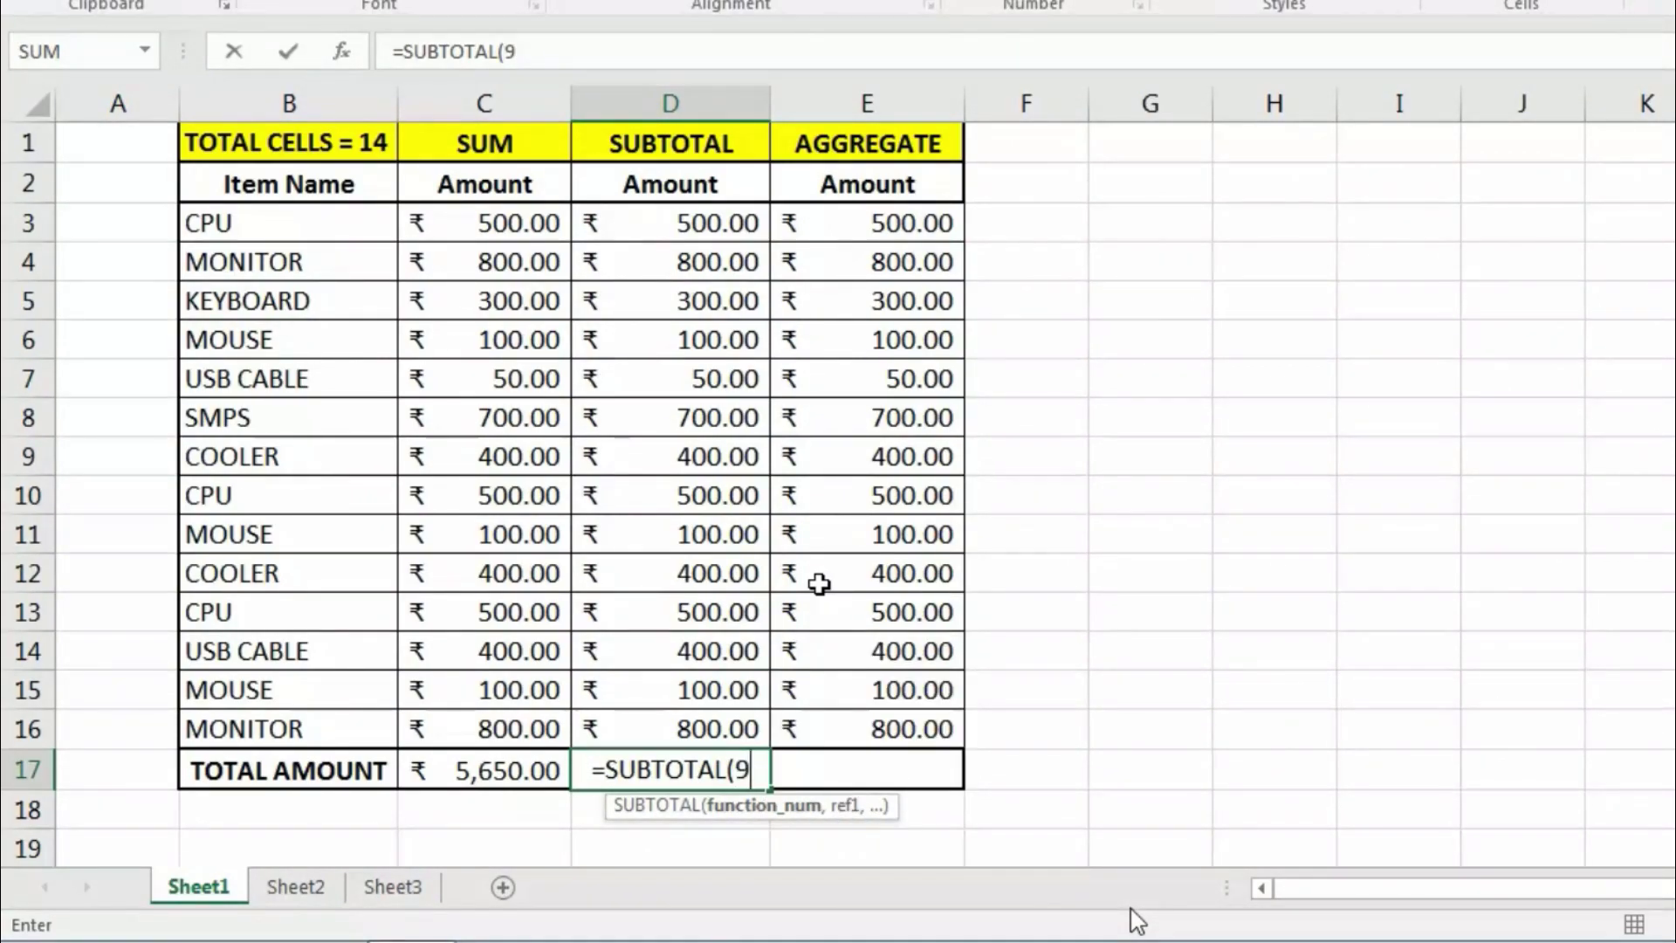
text(,)
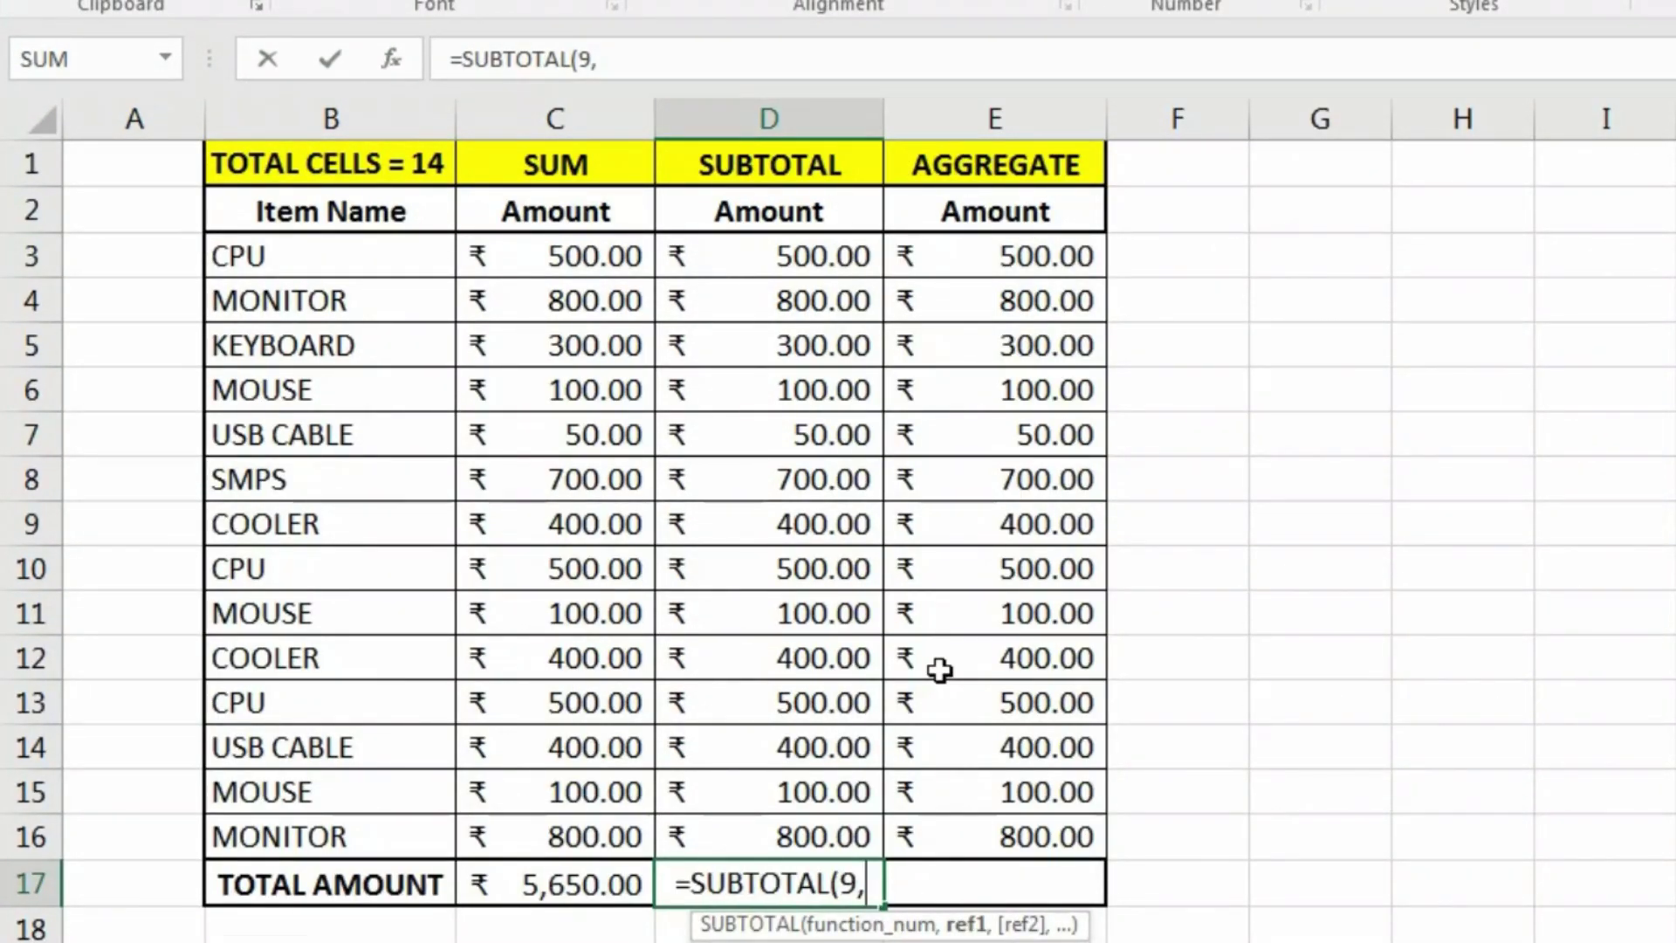
key(Up)
key(Up)
key(Up)
key(Up)
key(Up)
key(Up)
key(Up)
key(Up)
key(Up)
key(Up)
key(Up)
key(Up)
key(Up)
key(Up)
key(Up)
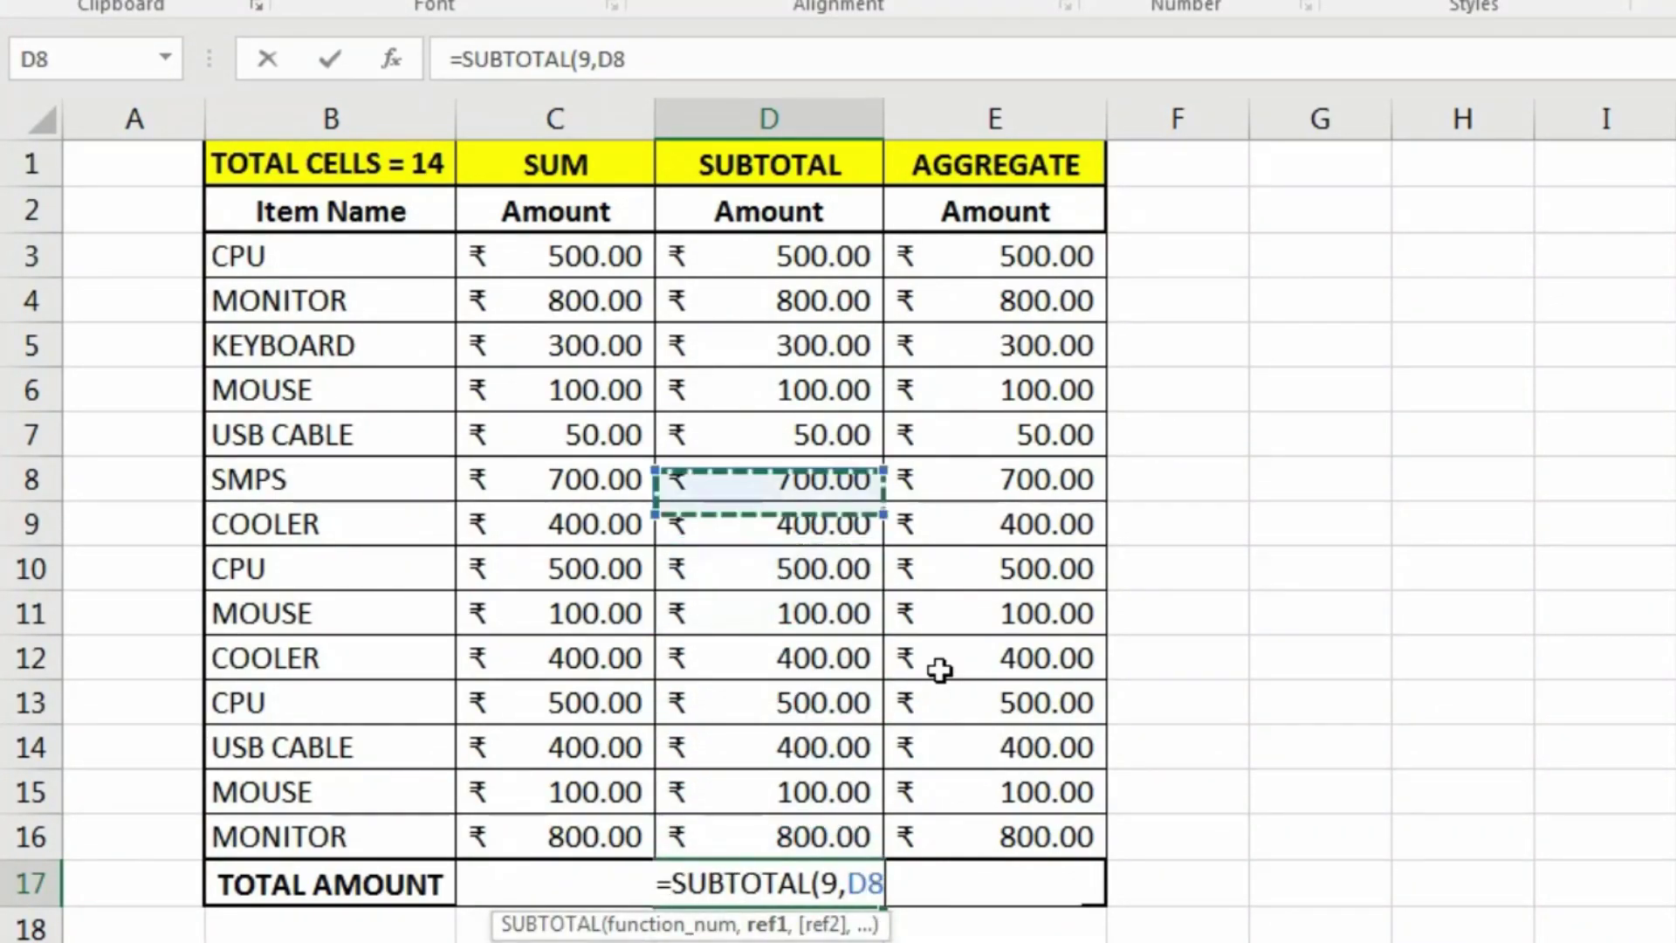
key(Down)
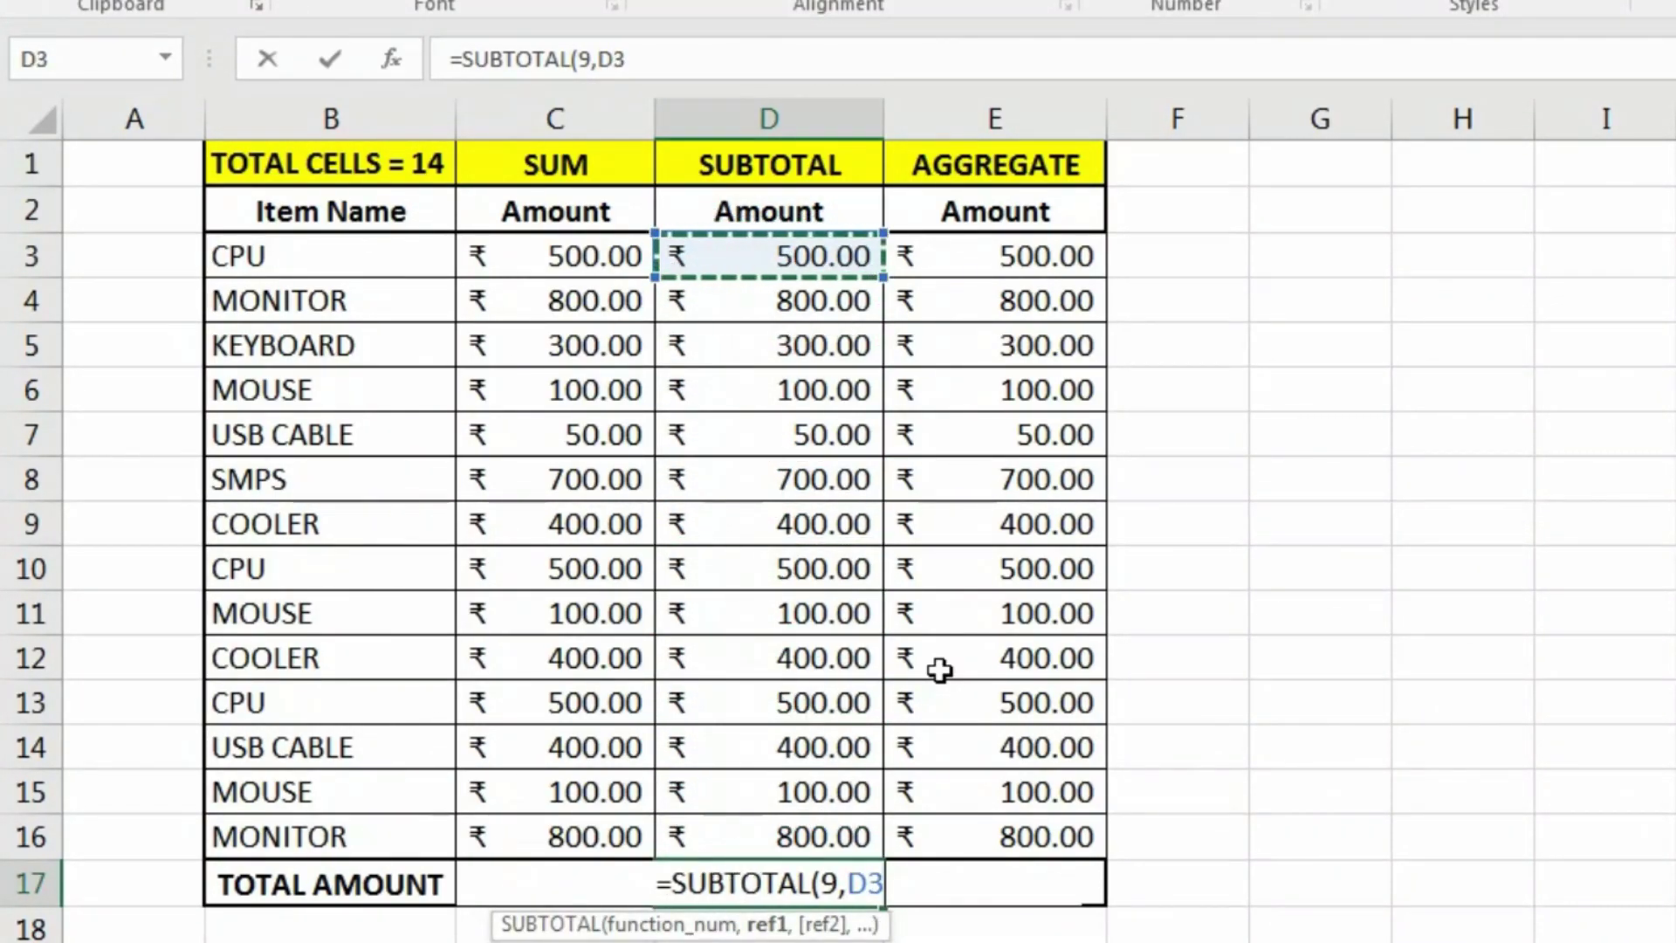
key(ctrl+shift+Down)
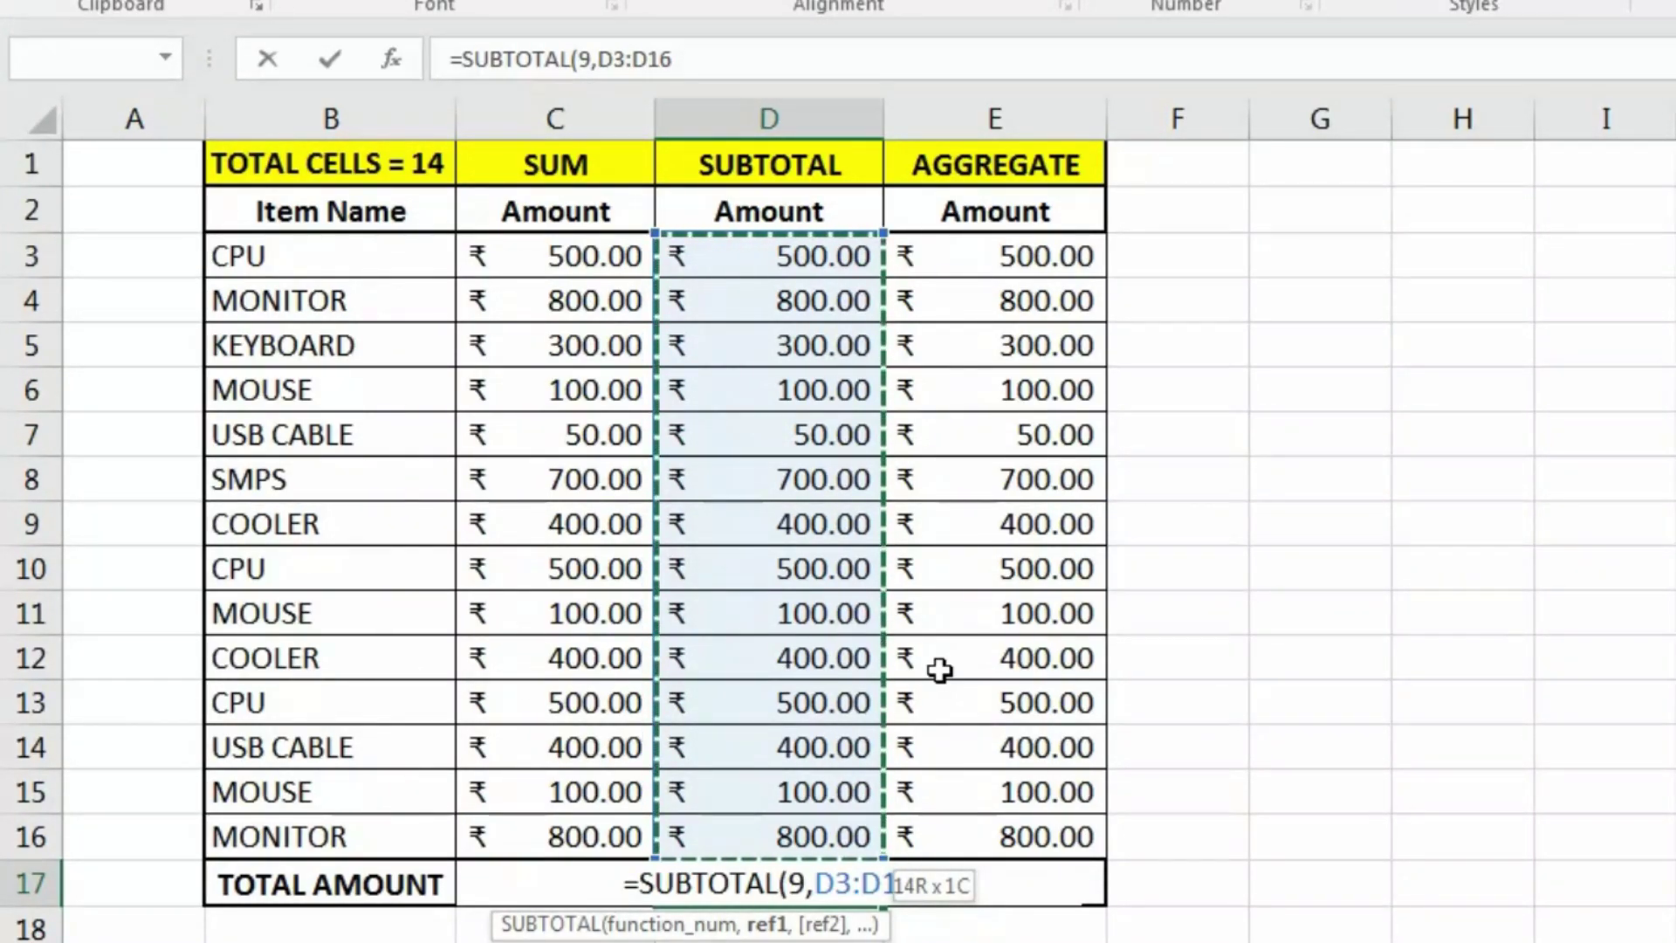
text())
key(ctrl+Return)
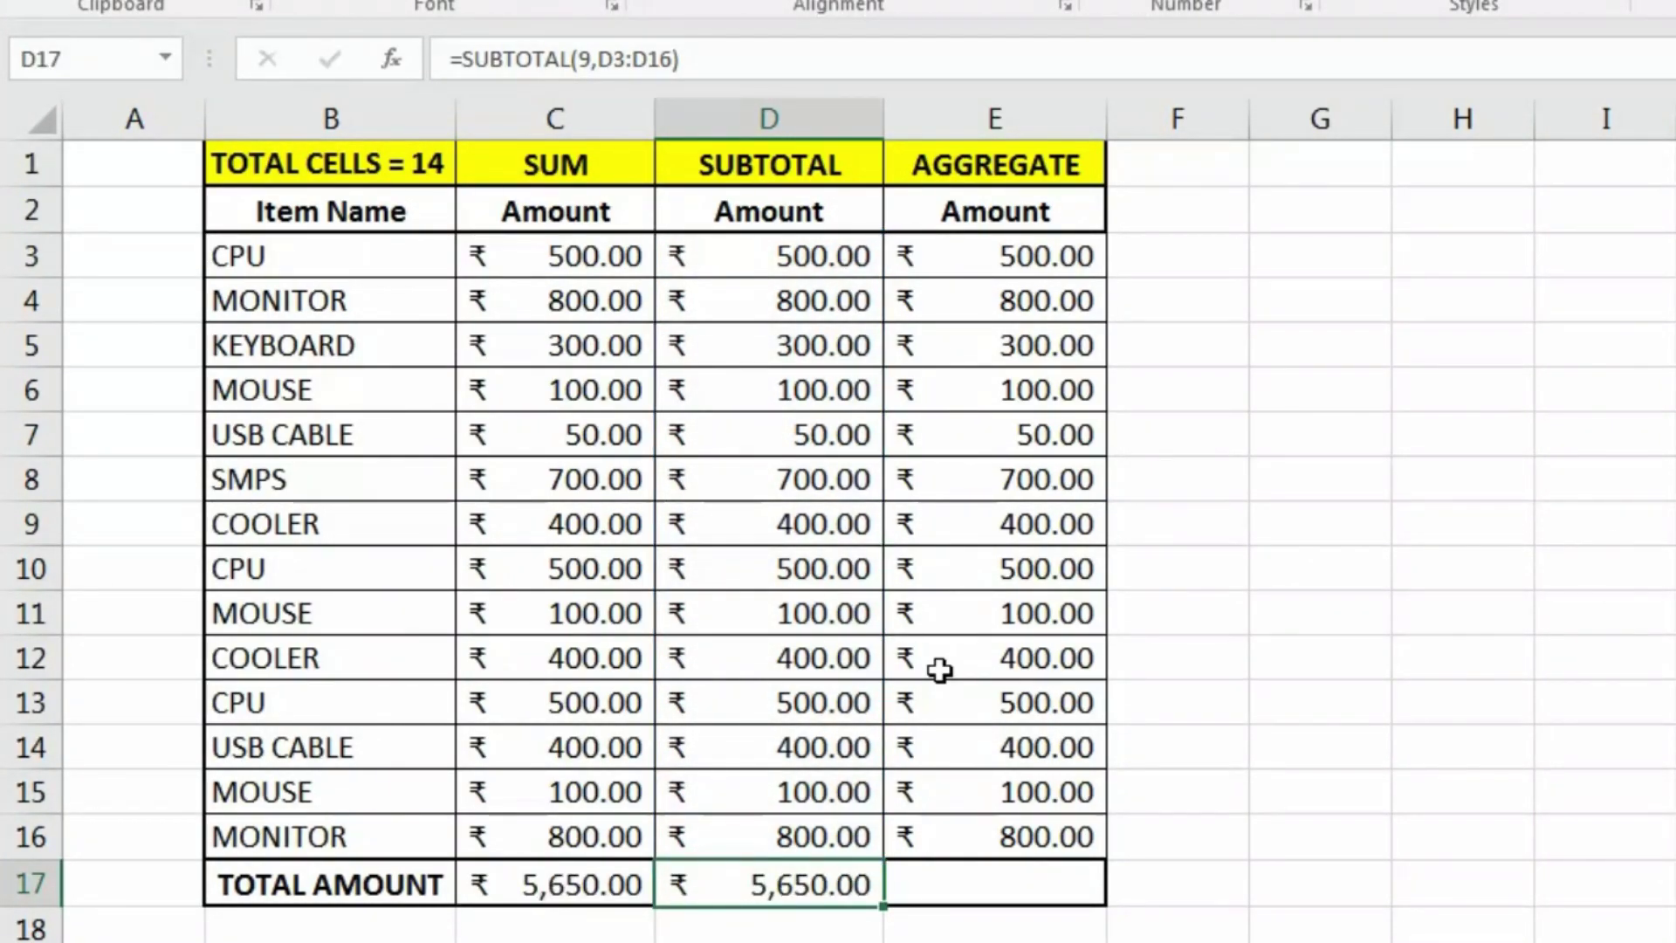
key(Left)
key(Right)
key(Right)
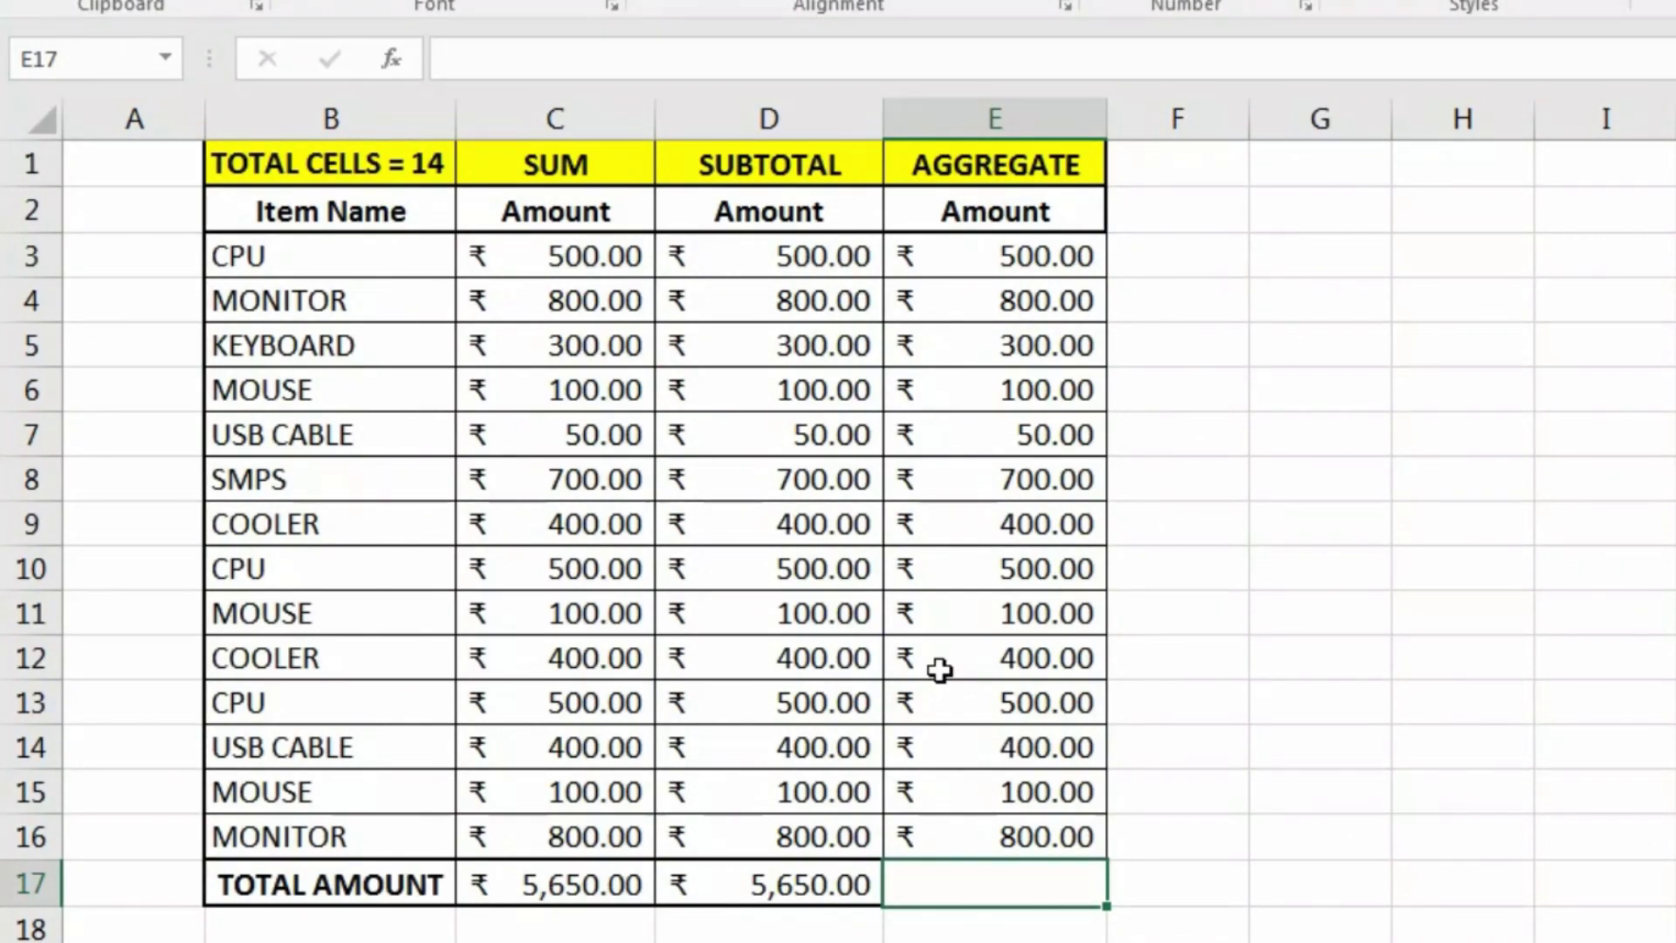
Step: Enter =AGGREGATE(9,3,E3:E16) in E17, ignoring hidden rows and errors, totalling ₹ 5,650.00
text(=AGG)
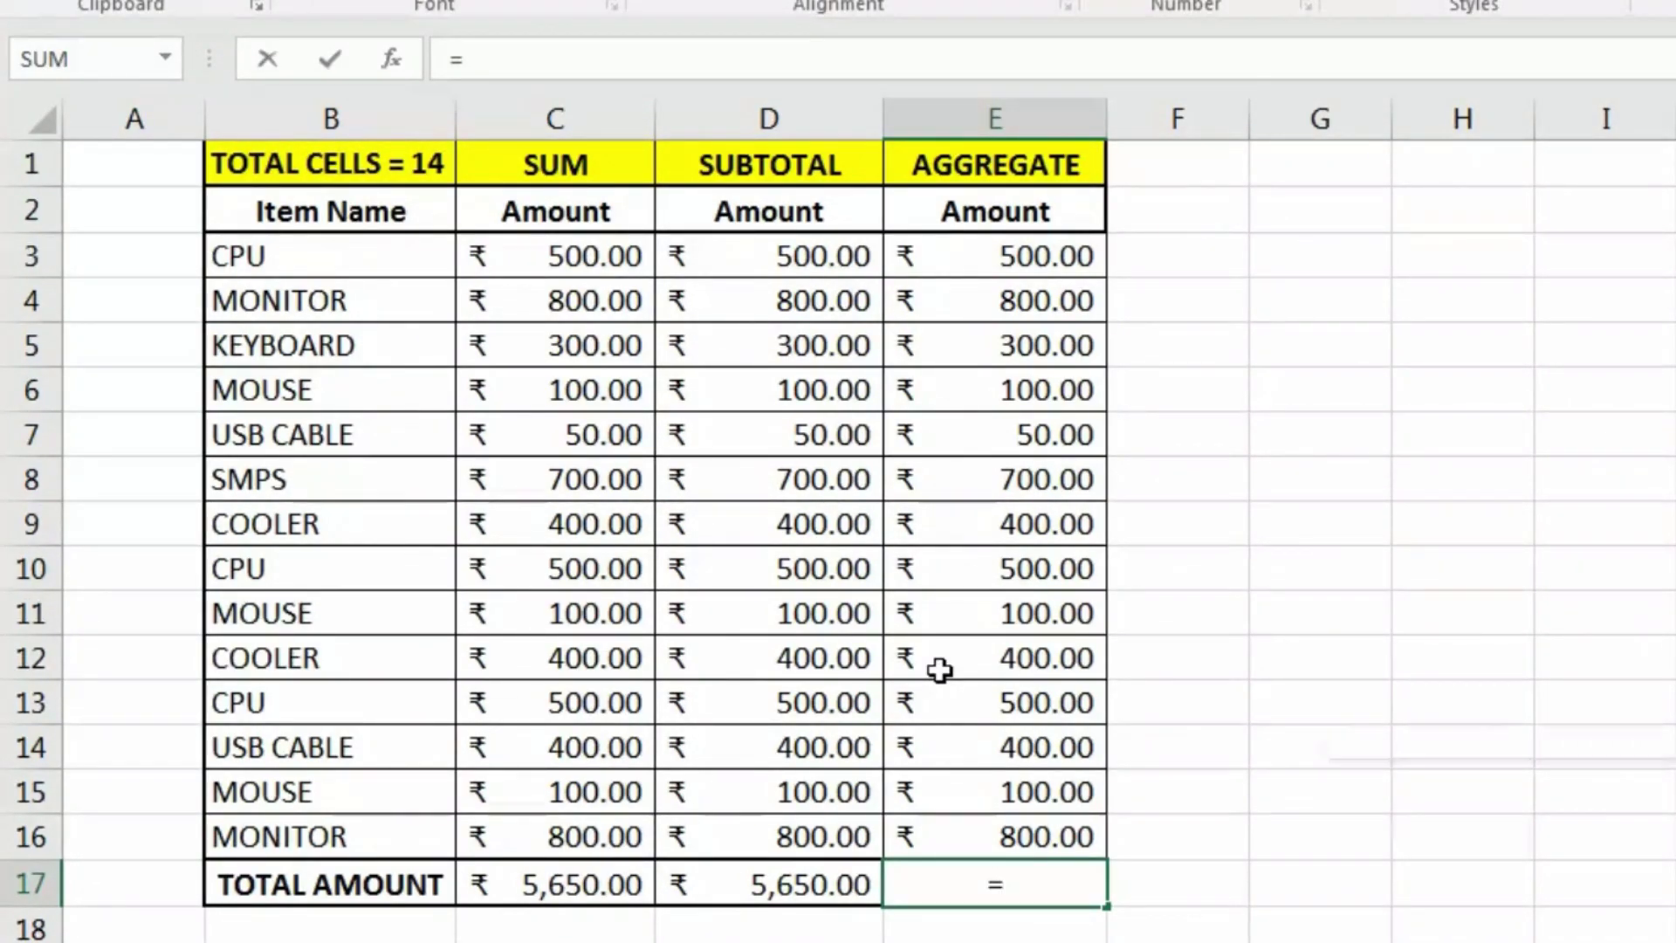
key(Tab)
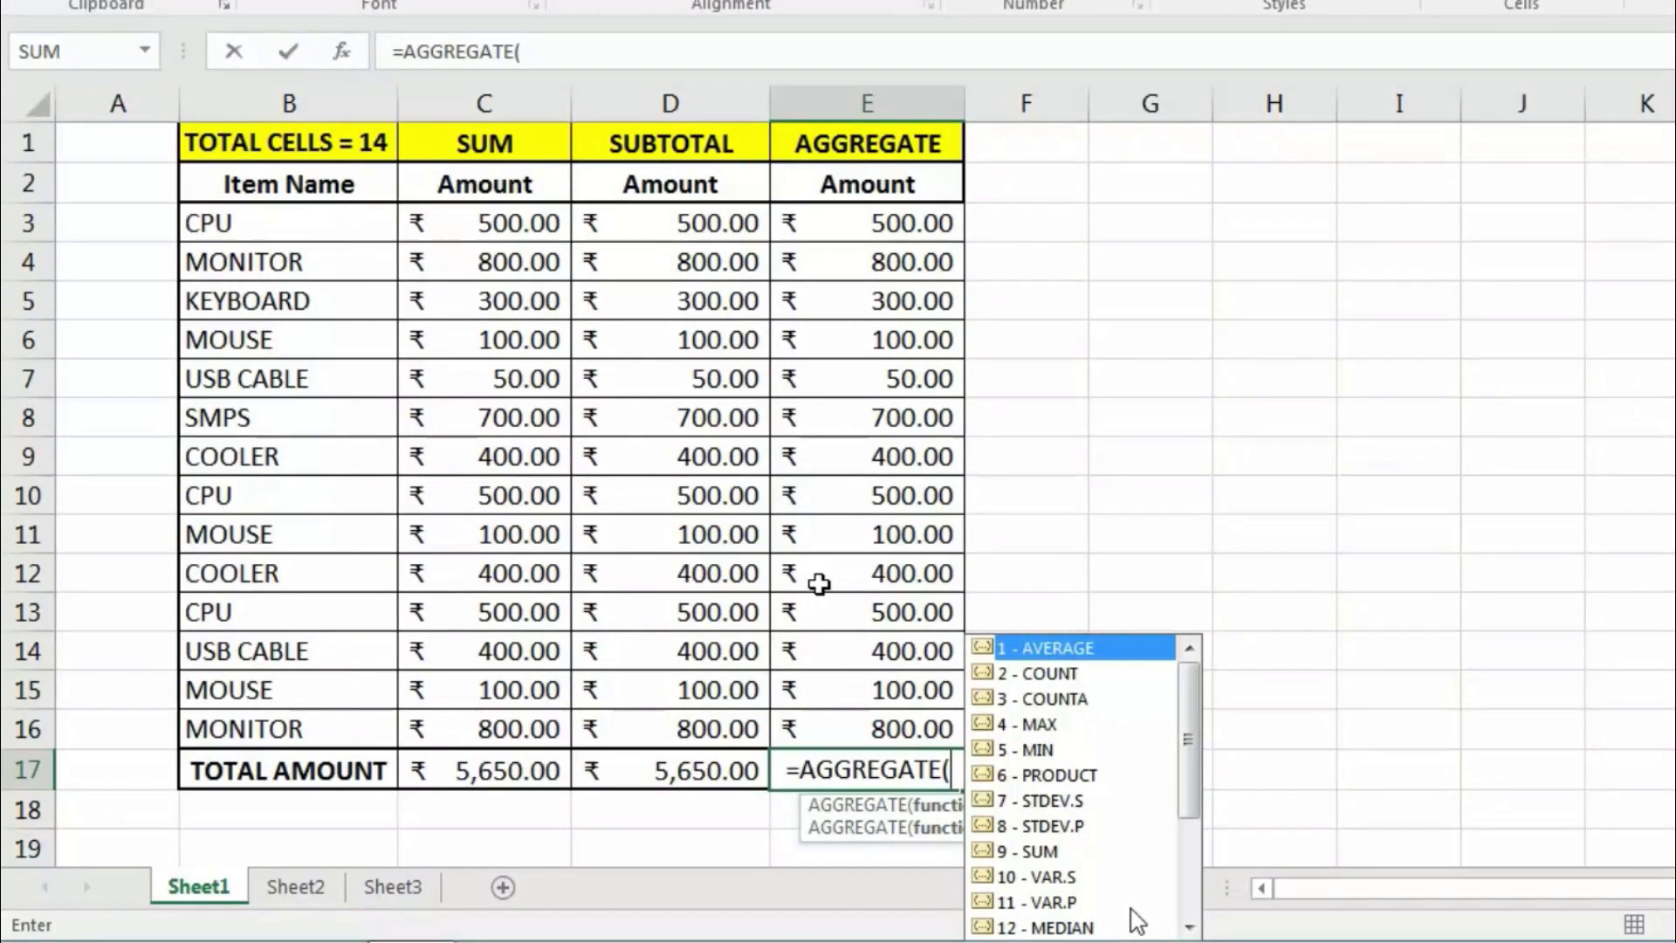
key(Down)
key(Down)
key(Down)
key(Down)
key(Down)
key(Down)
key(Down)
key(Down)
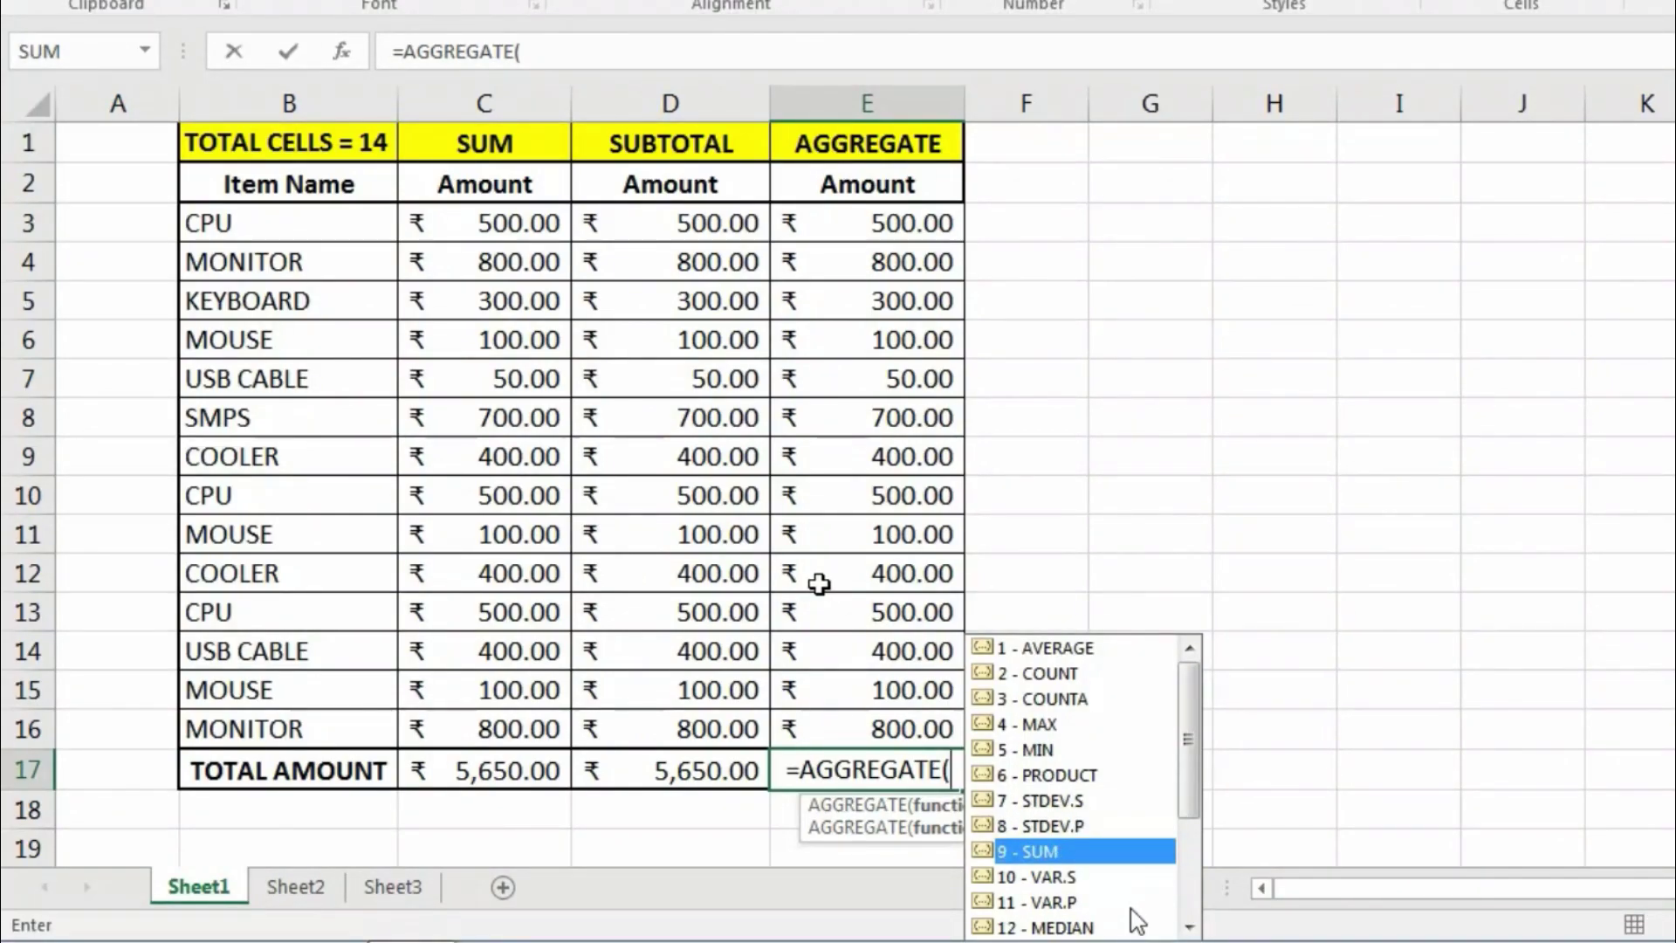
key(Tab)
text(,)
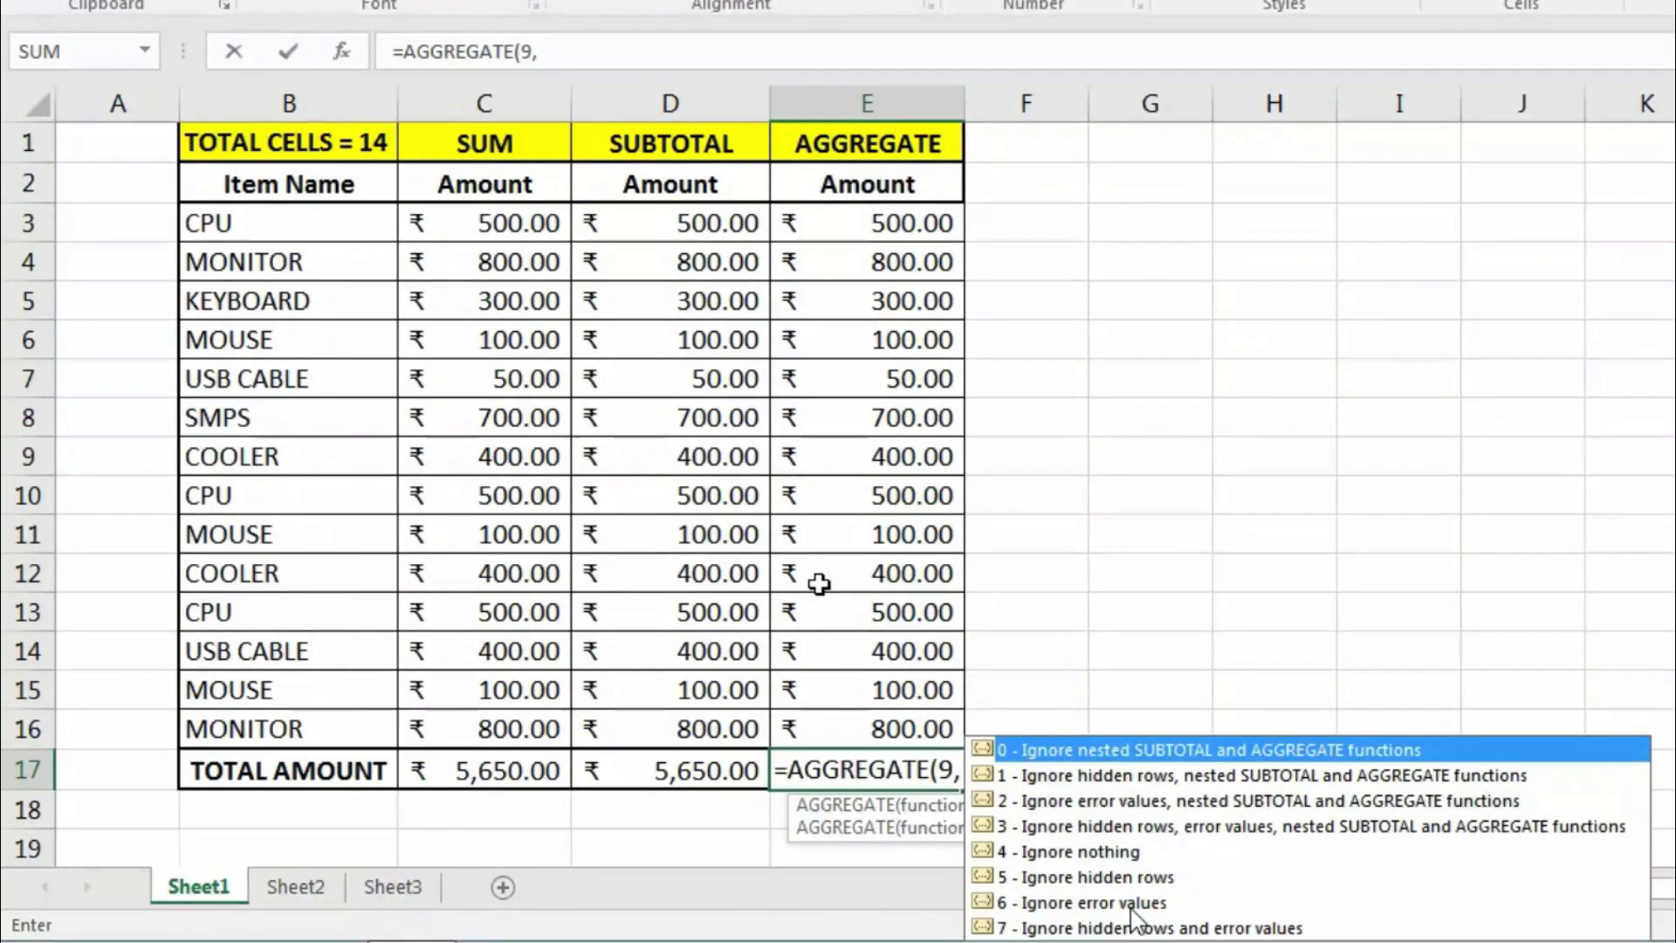
key(Down)
key(Down)
key(Down)
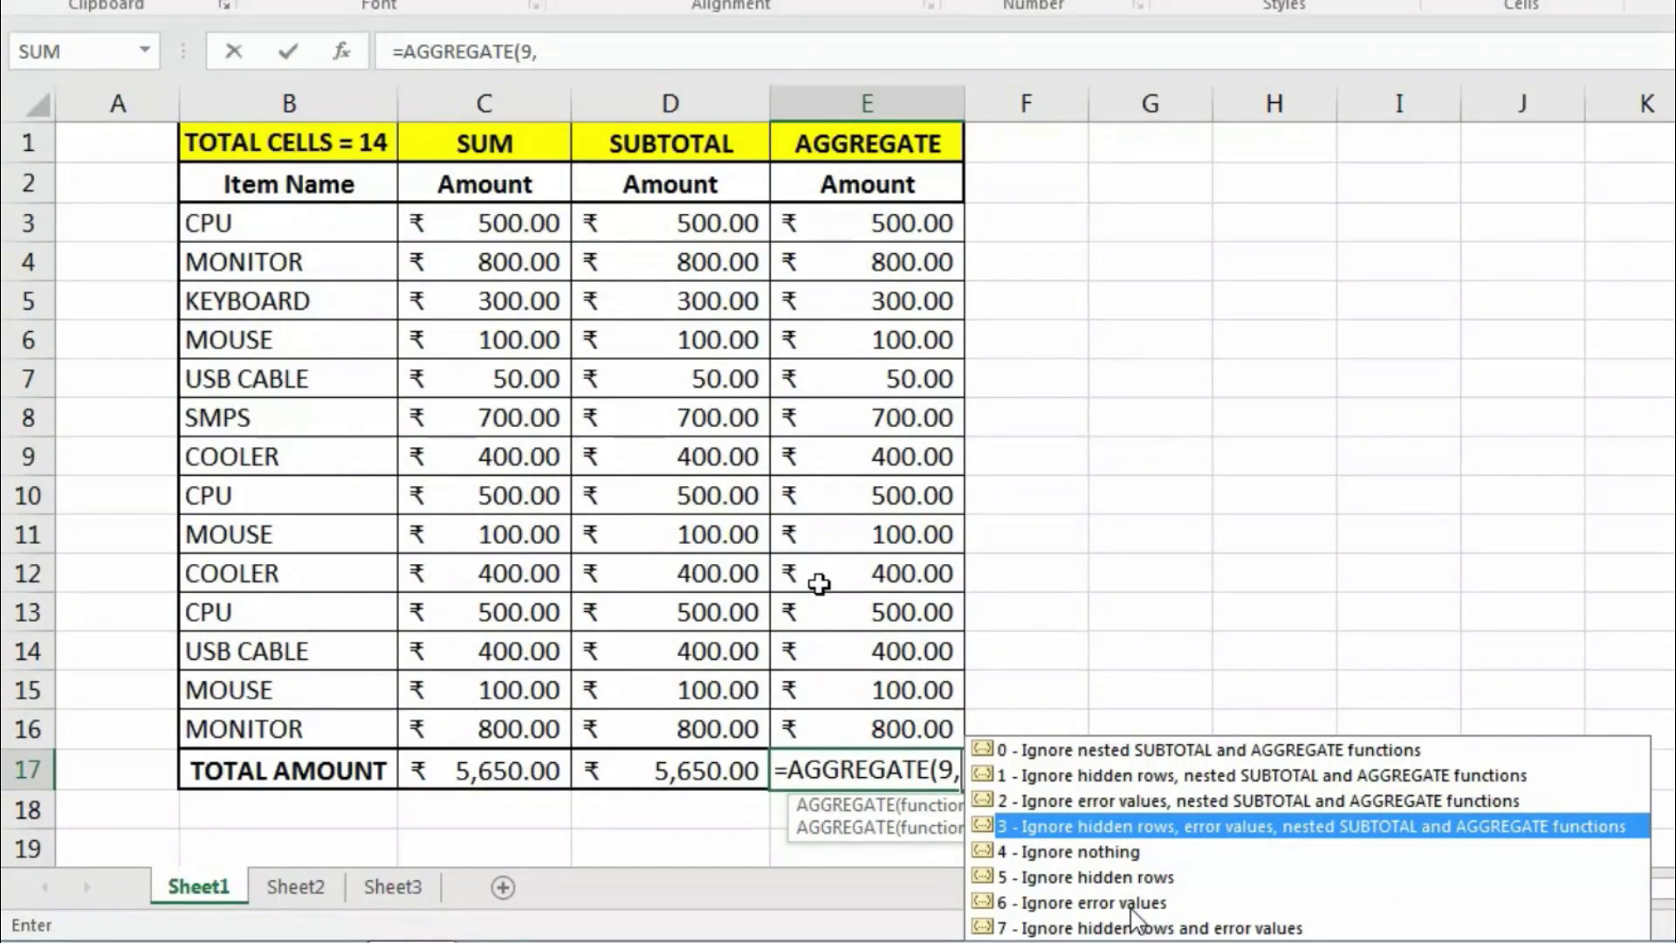
text(3)
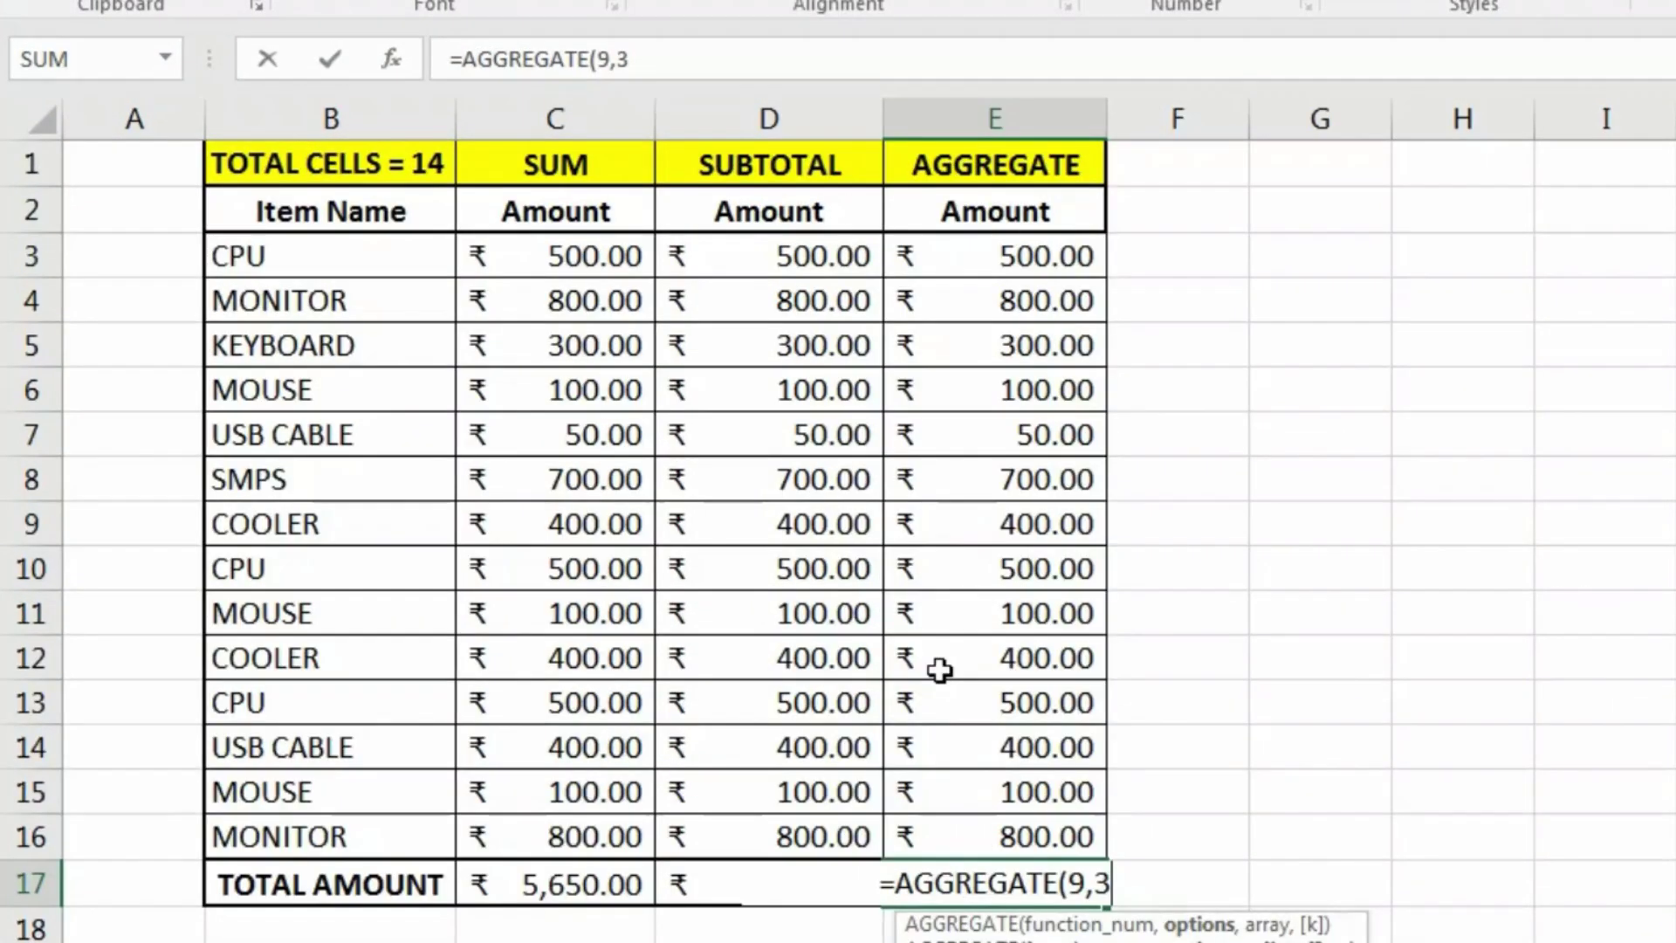
text(,)
key(Up)
key(Up)
key(Up)
key(Up)
key(Up)
key(Up)
key(Up)
key(Up)
key(Up)
key(Up)
key(Up)
key(Up)
key(Up)
key(Up)
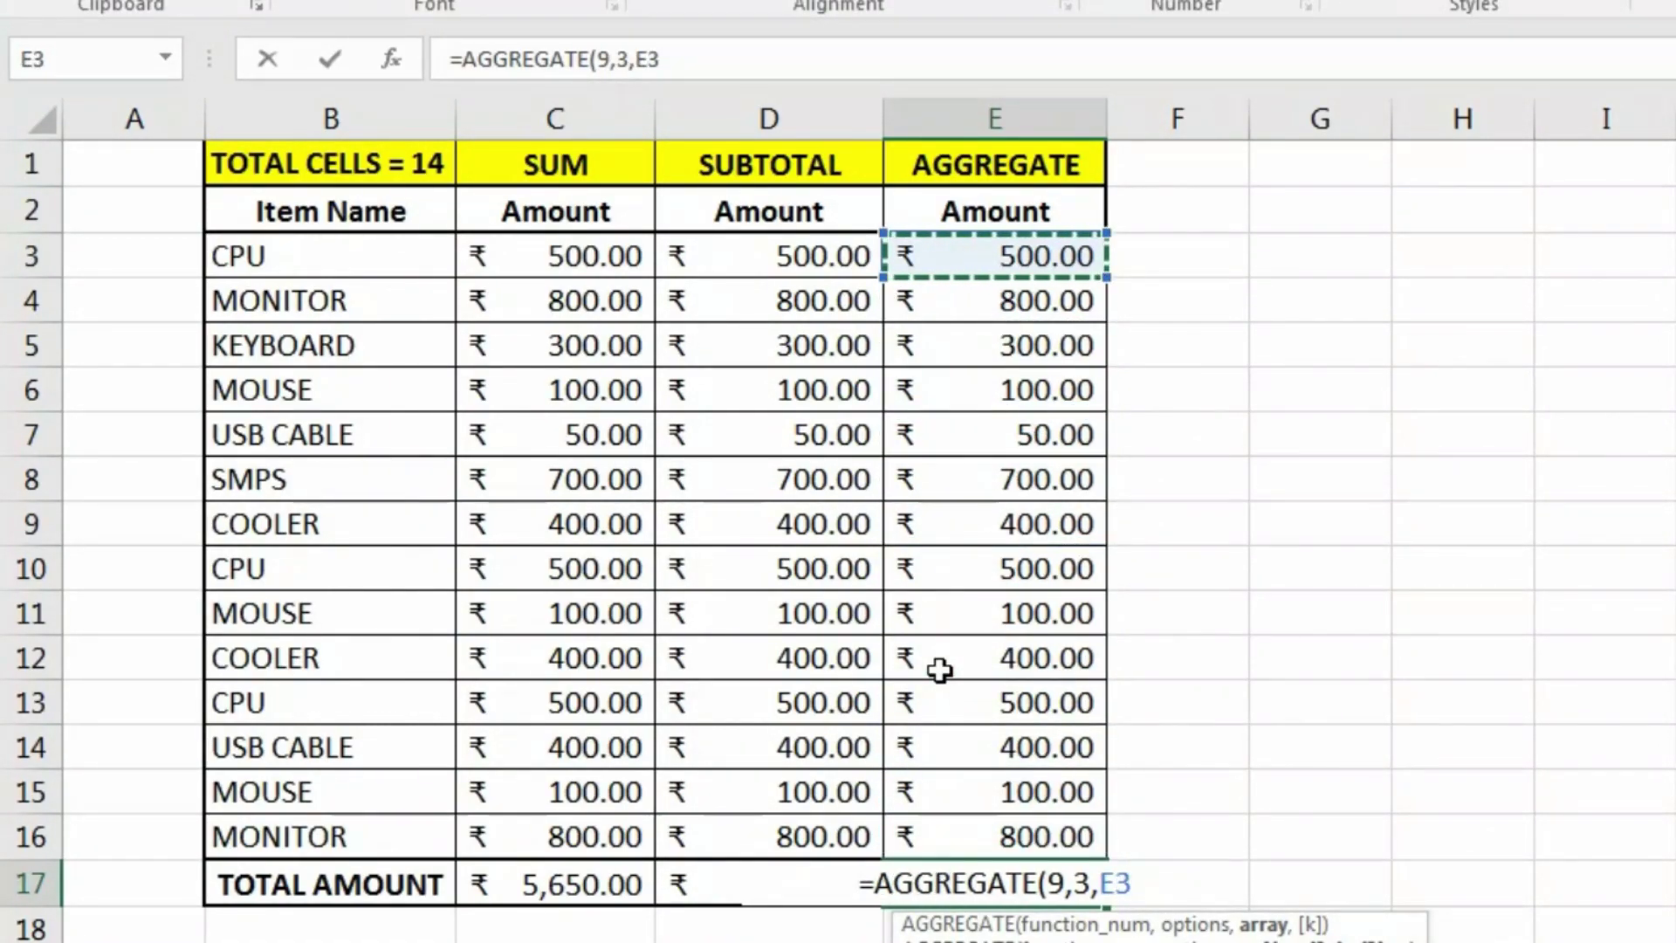
key(ctrl+shift+Down)
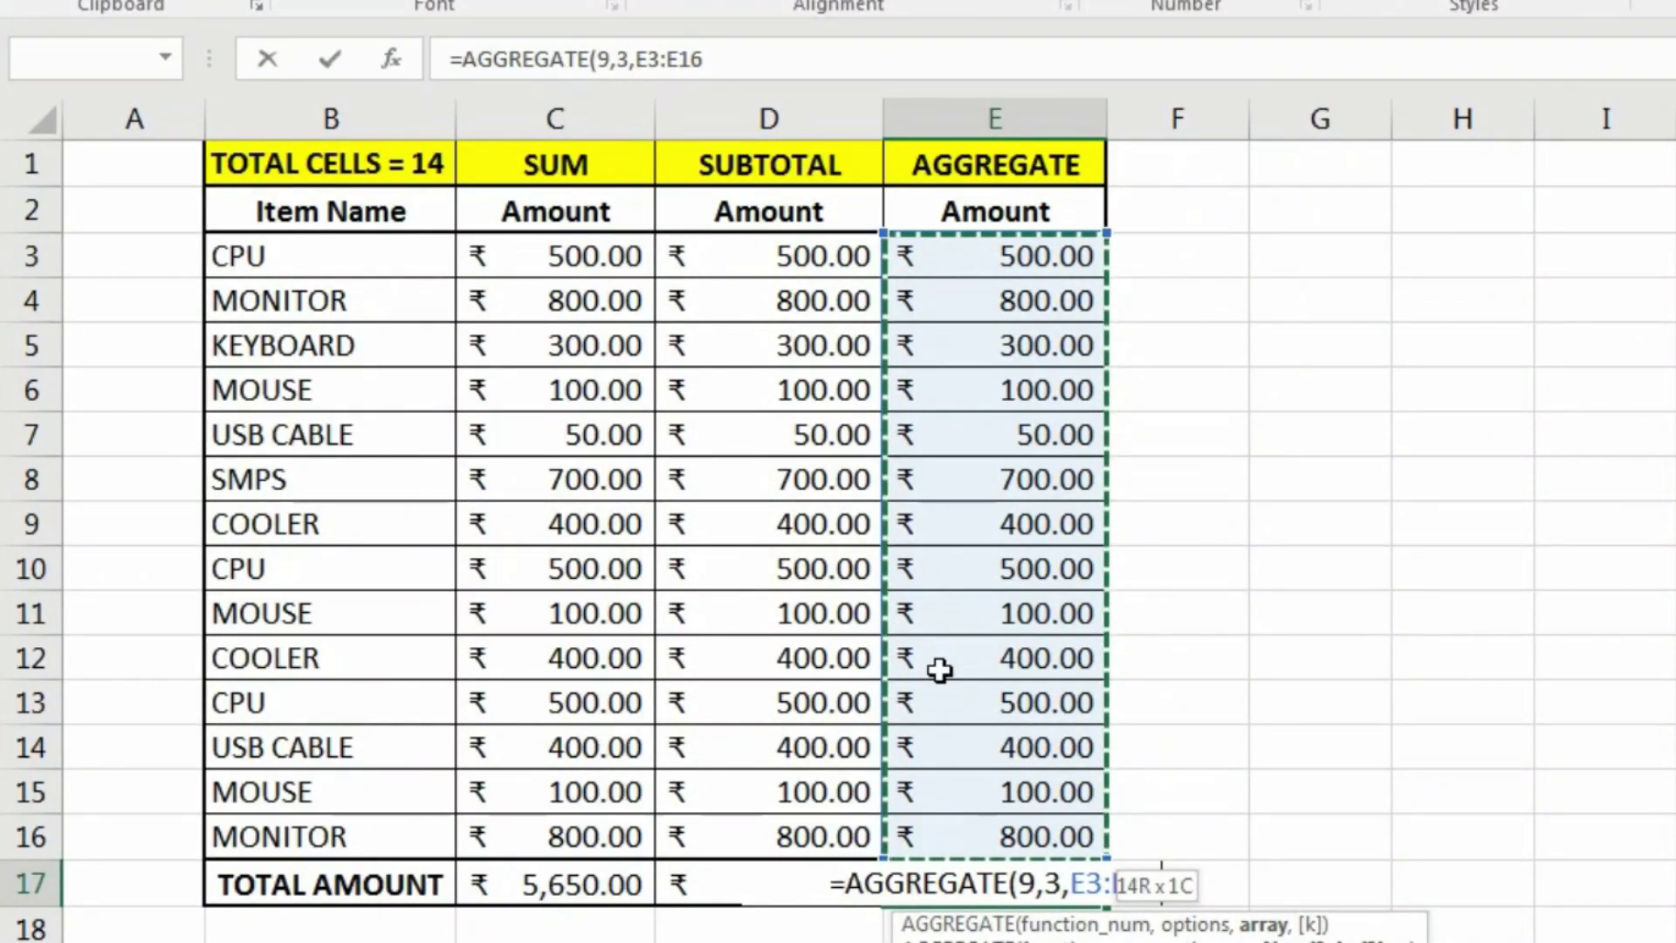
text())
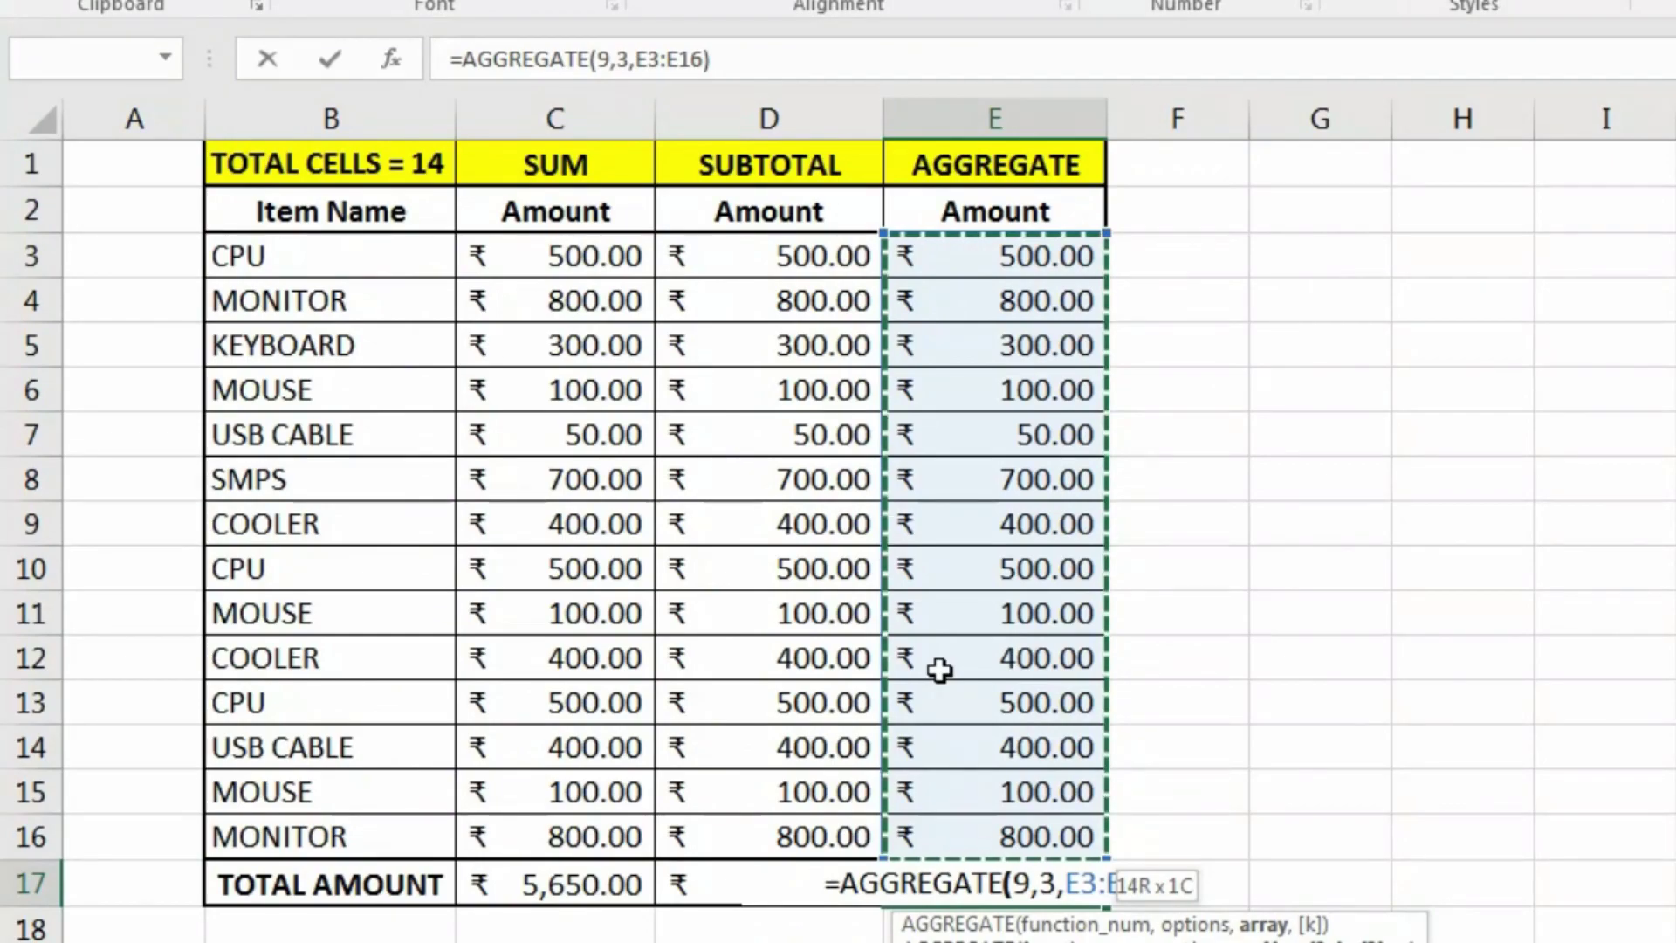
key(ctrl+Return)
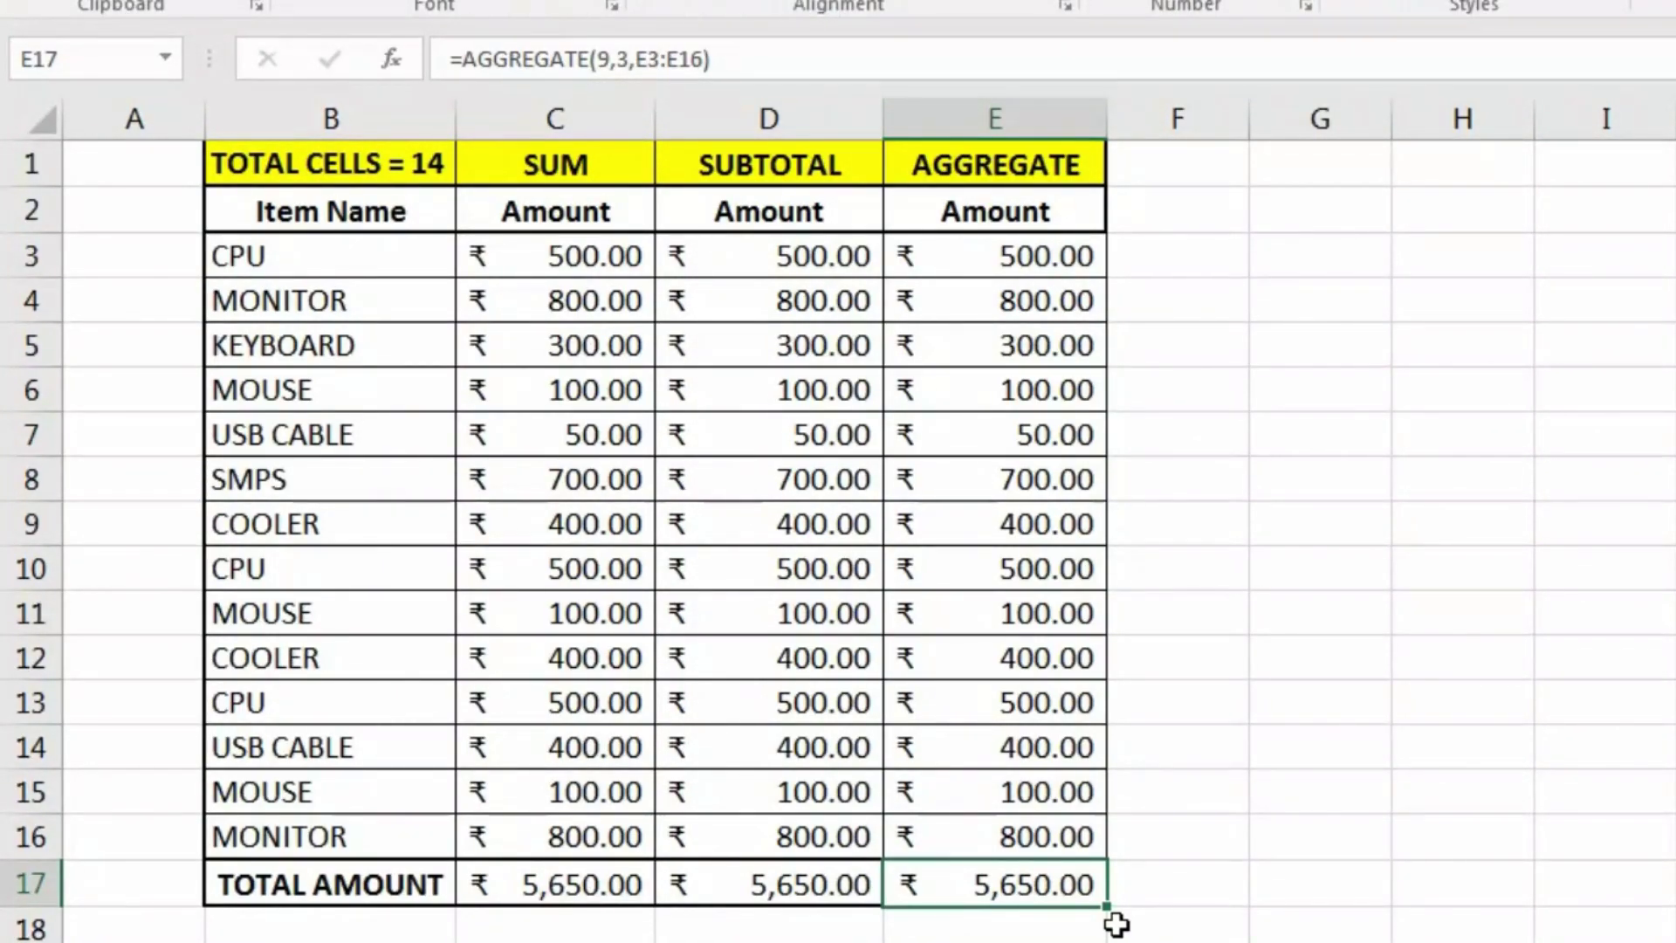
Step: Turn on filtering for the B2:E2 header row of the item table
click(294, 214)
key(ctrl+shift+Right)
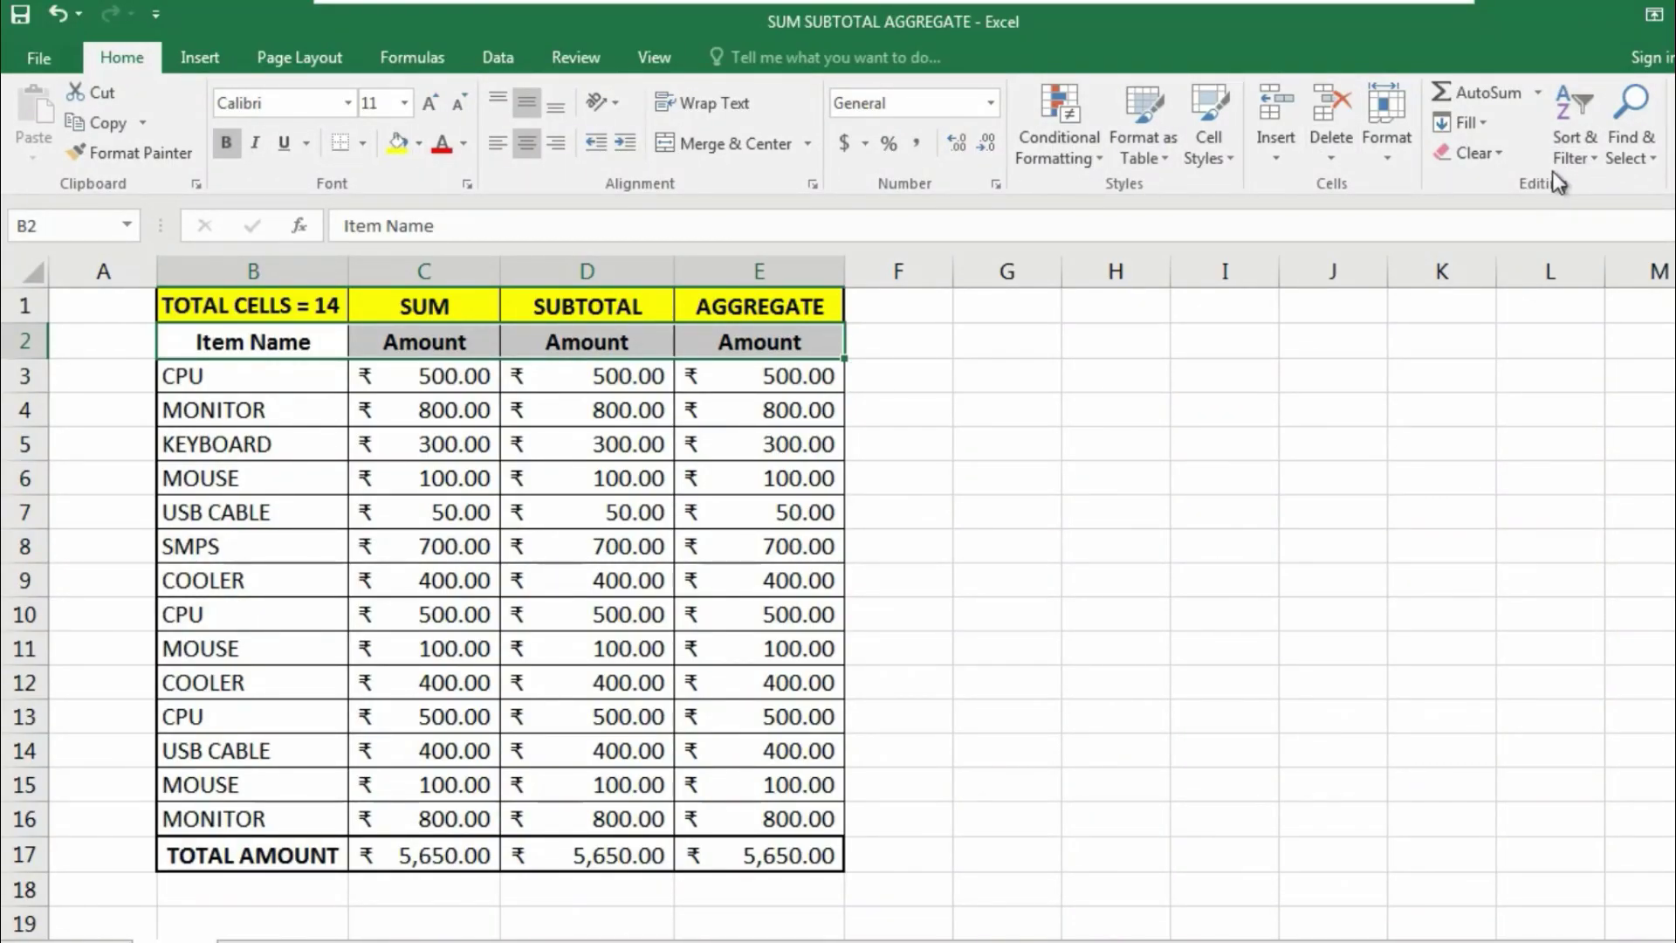
click(1575, 156)
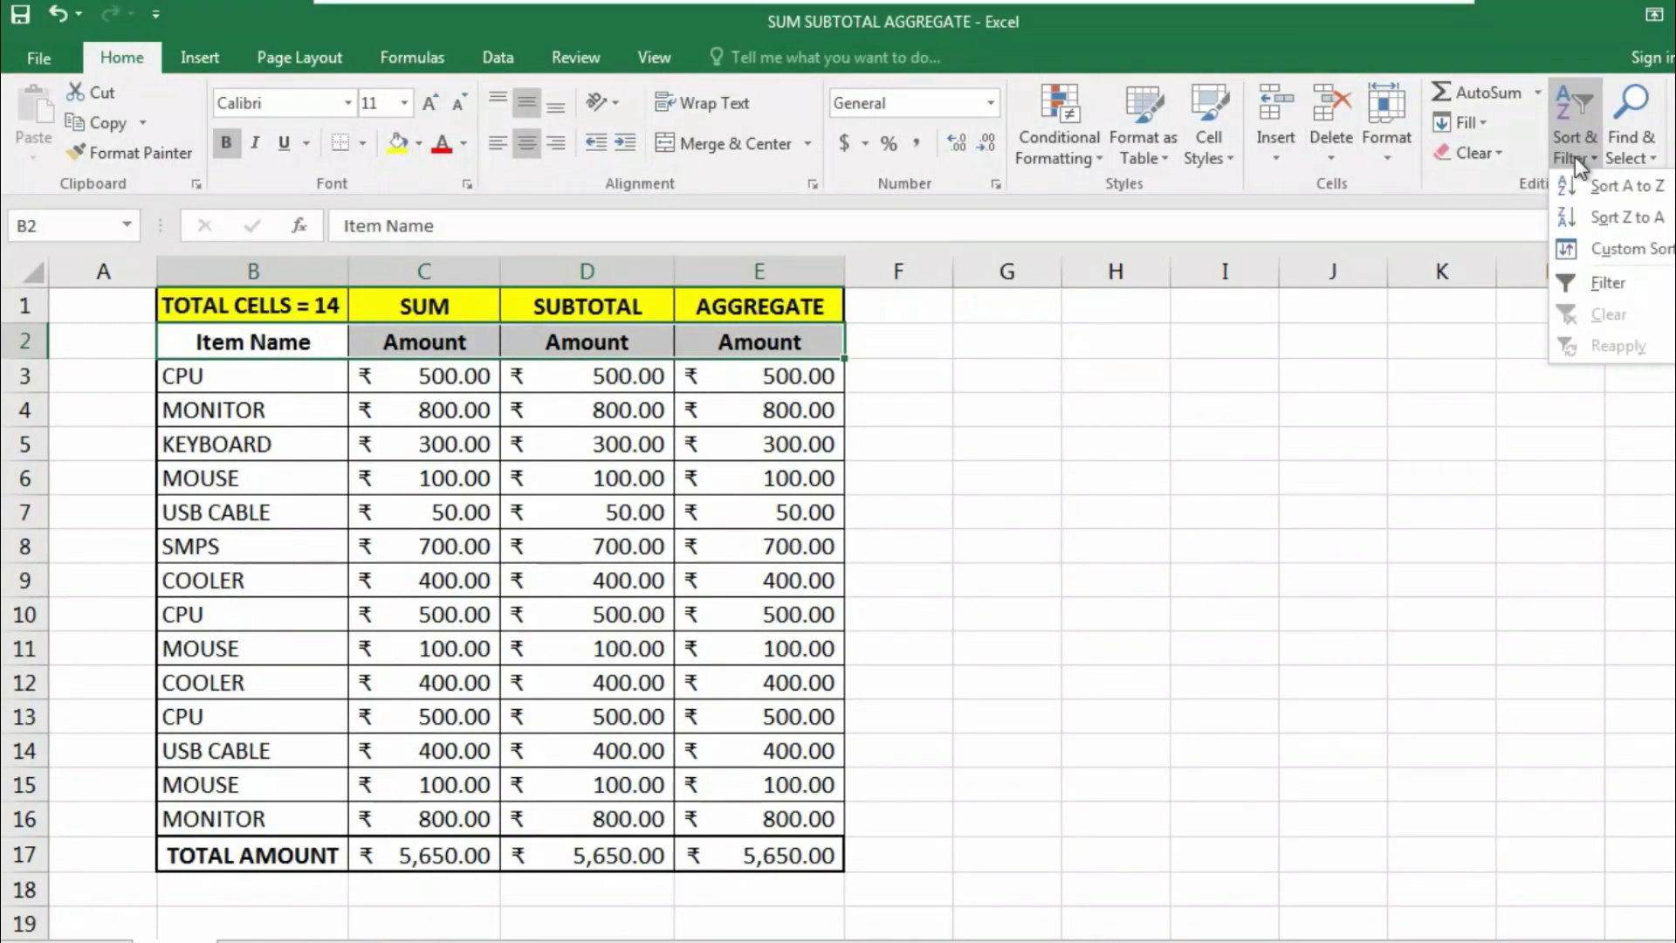
click(1606, 284)
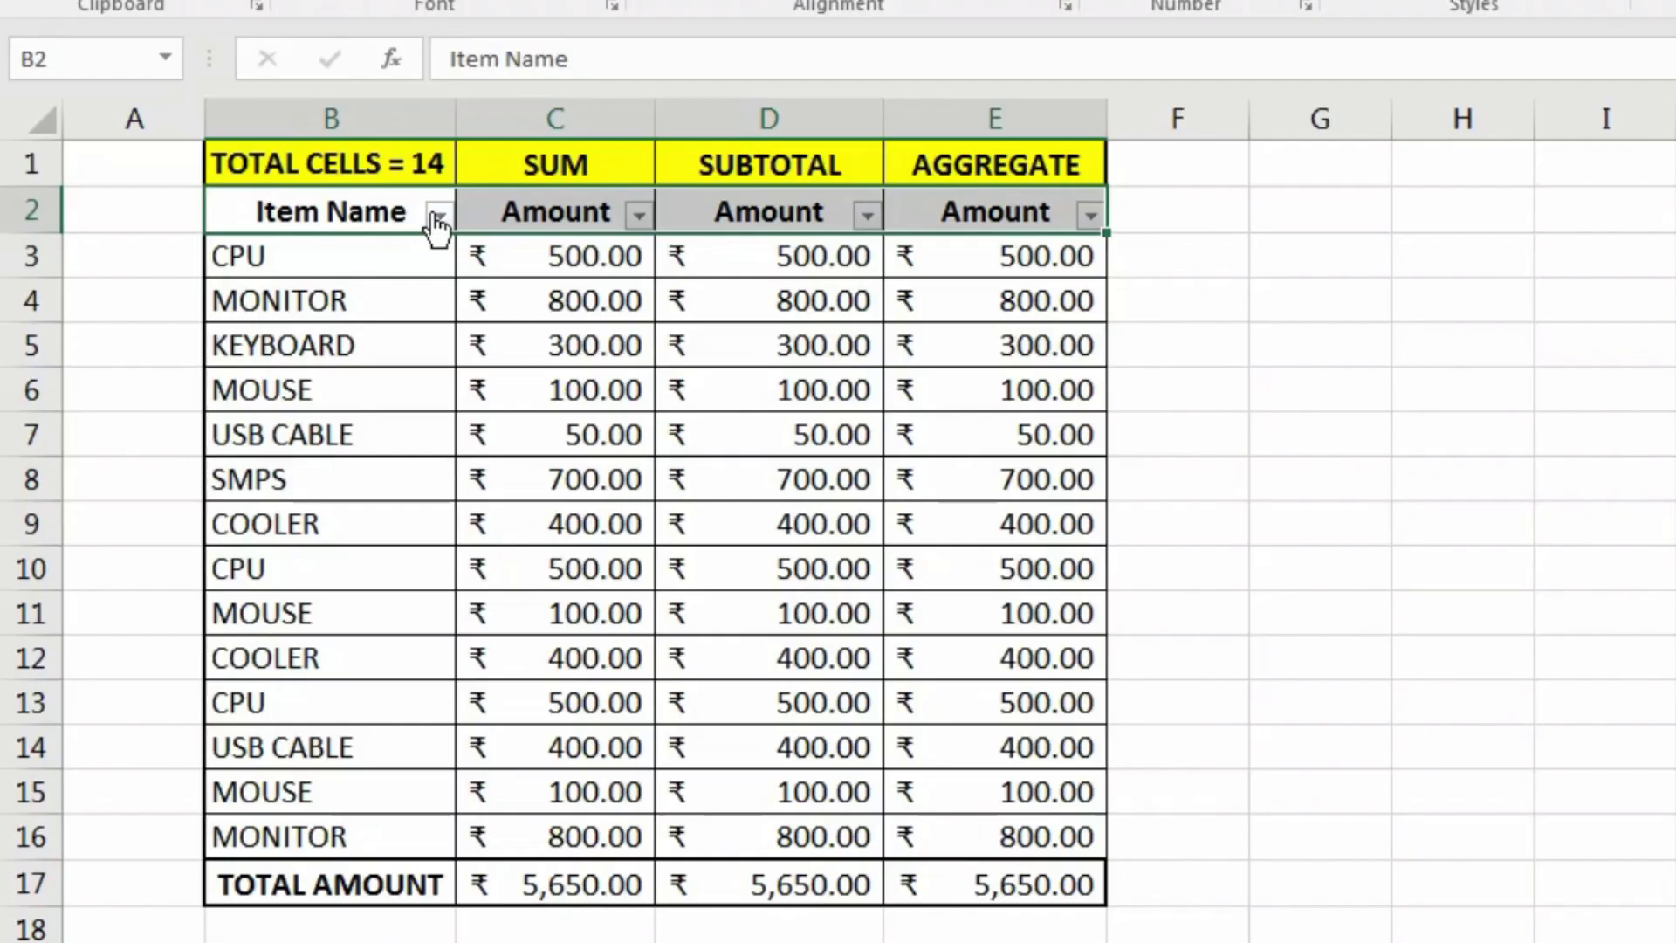
Step: Filter out SMPS in Item Name so SUBTOTAL and AGGREGATE drop to ₹ 4,950.00
click(437, 214)
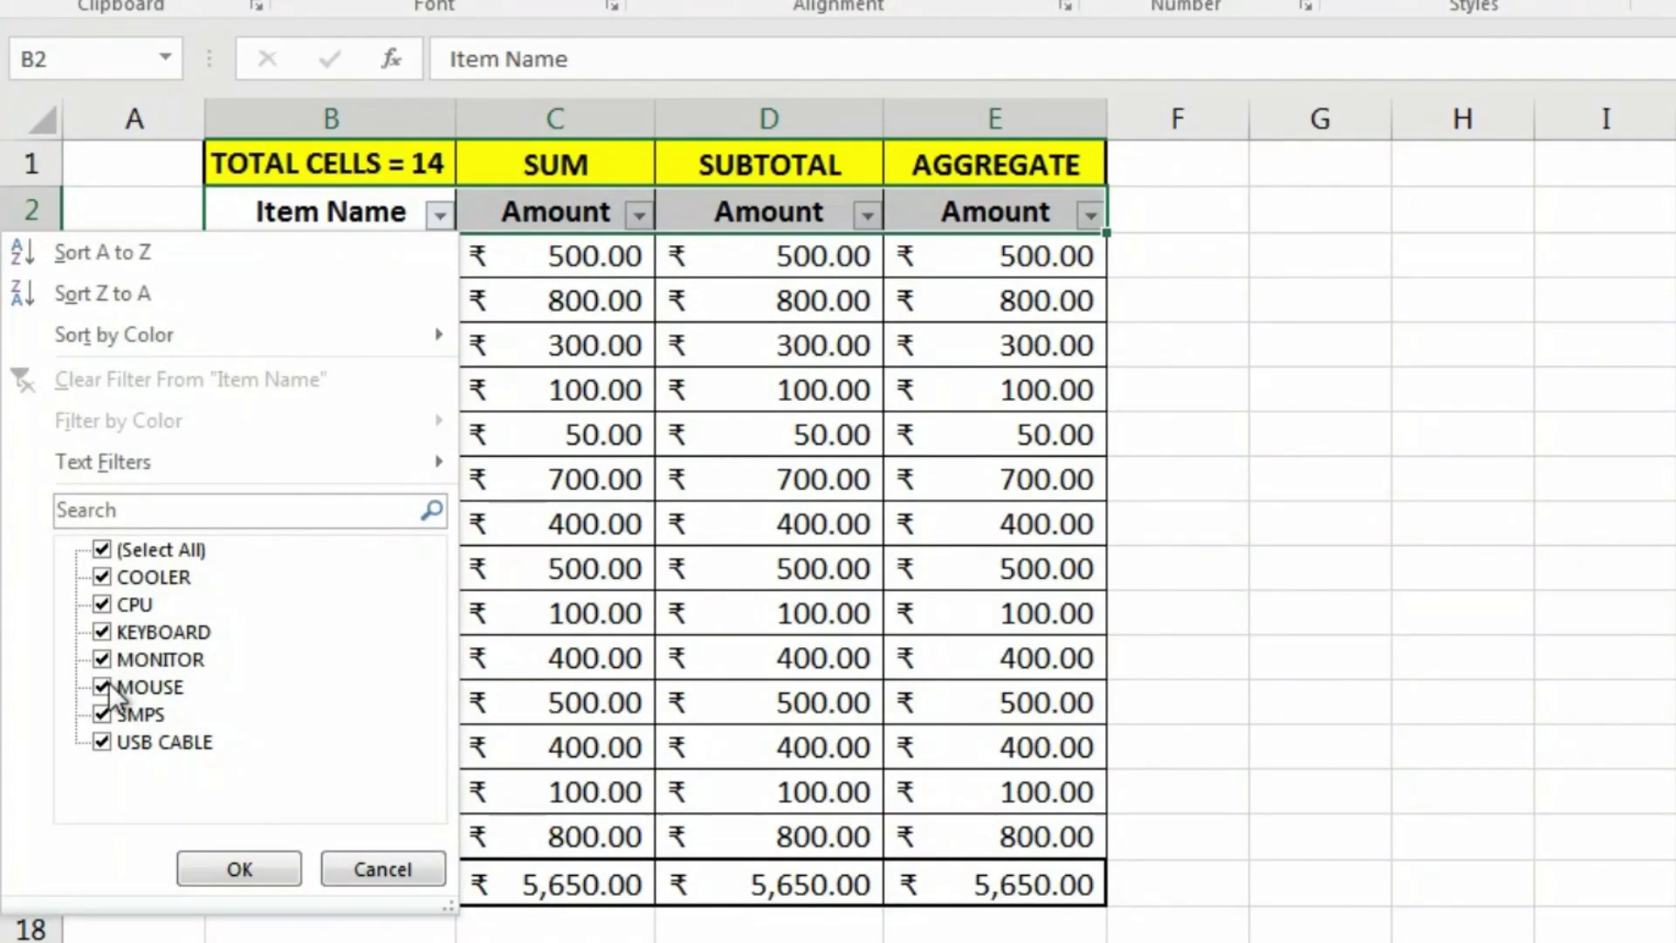
click(101, 714)
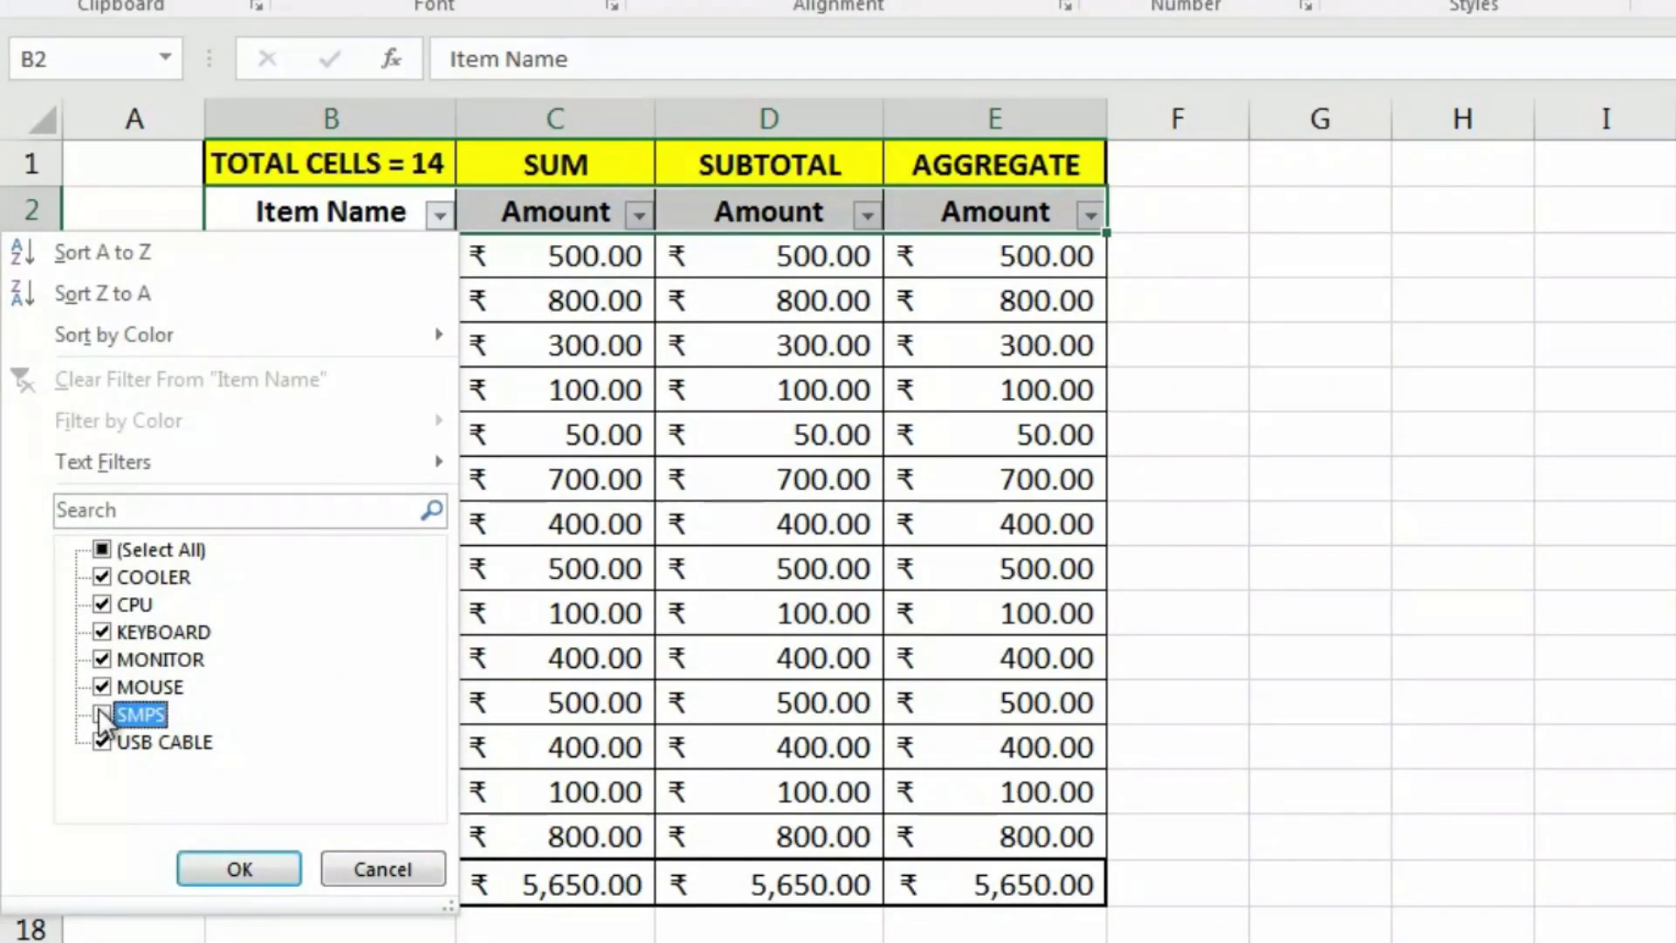
click(245, 865)
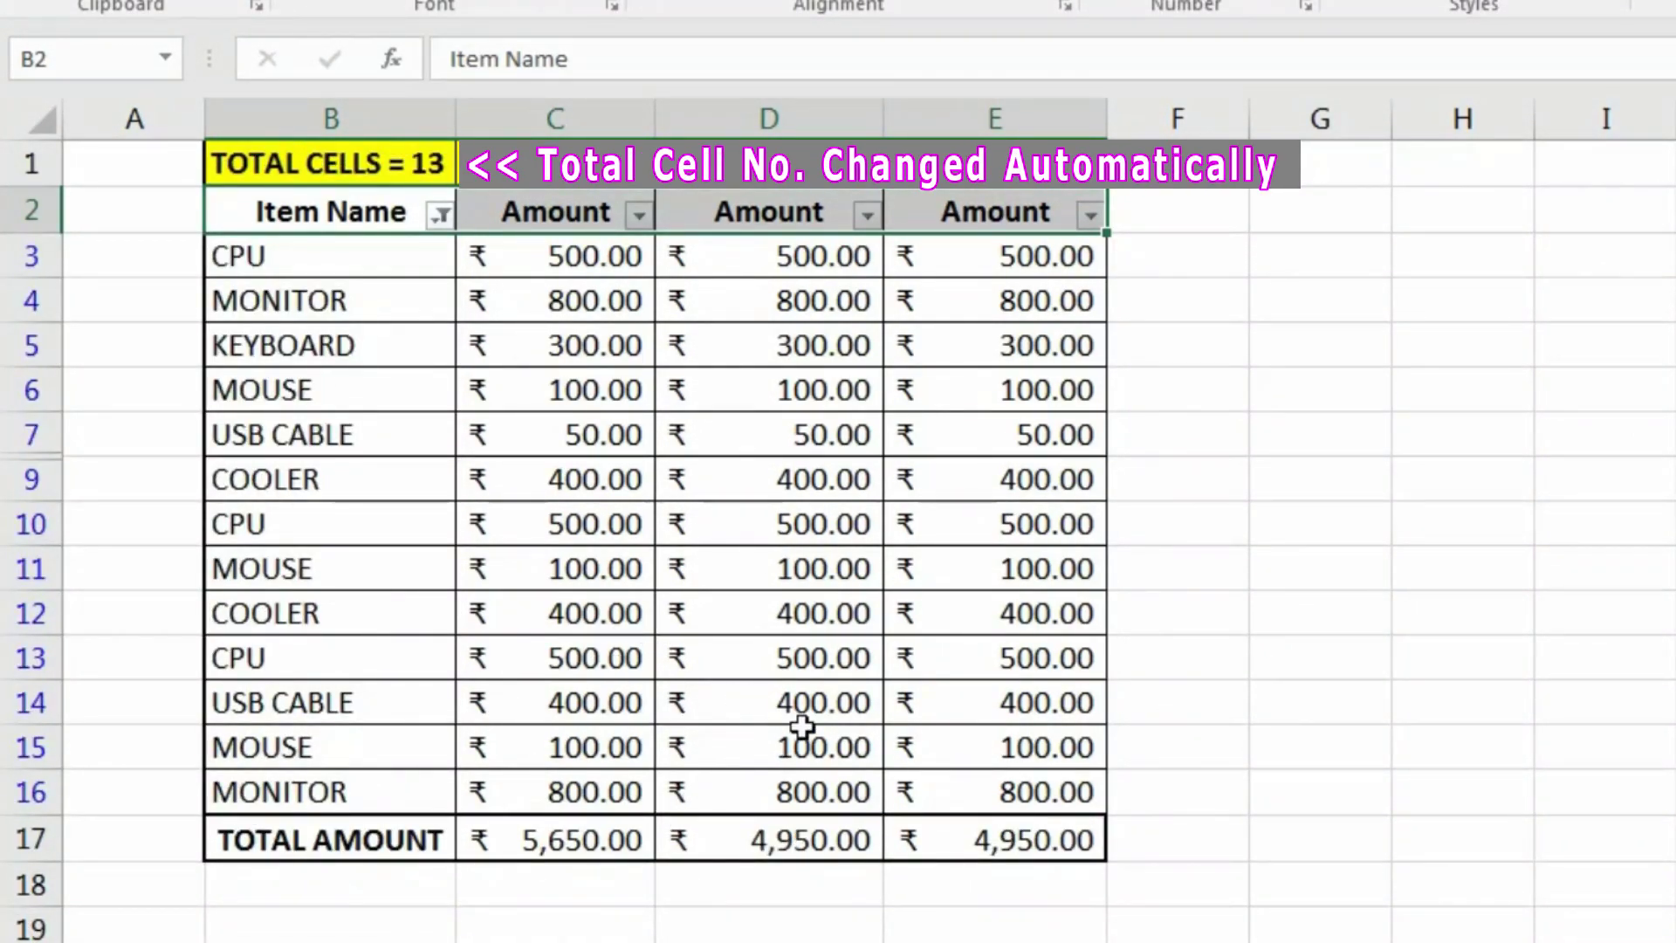
click(560, 847)
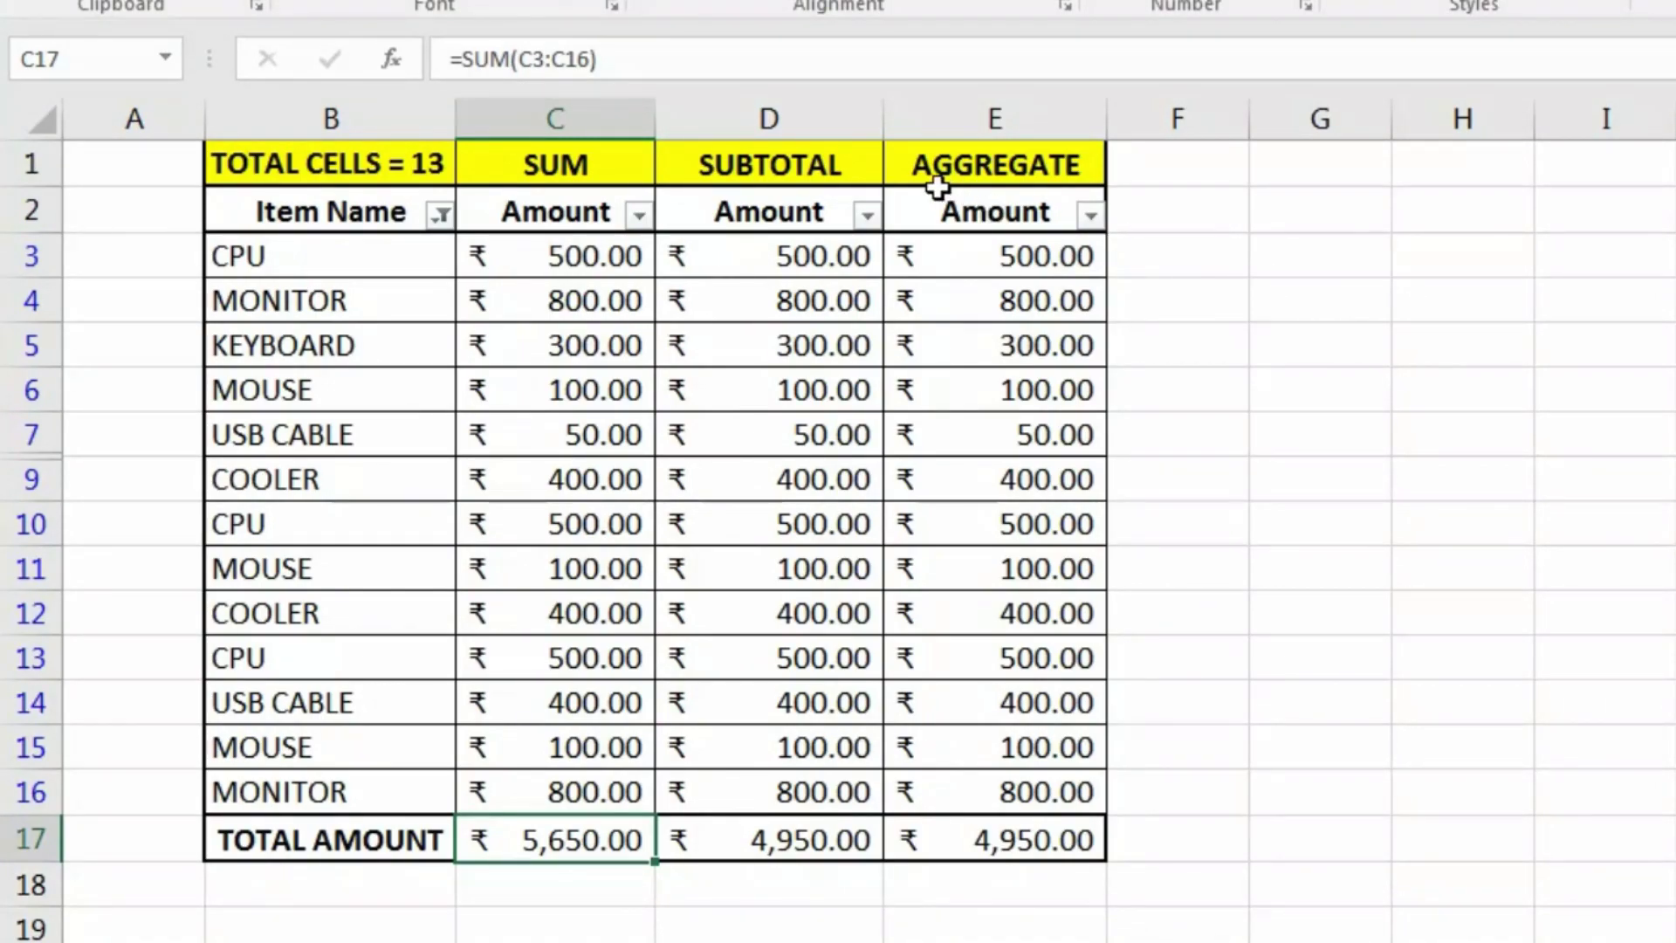
click(841, 825)
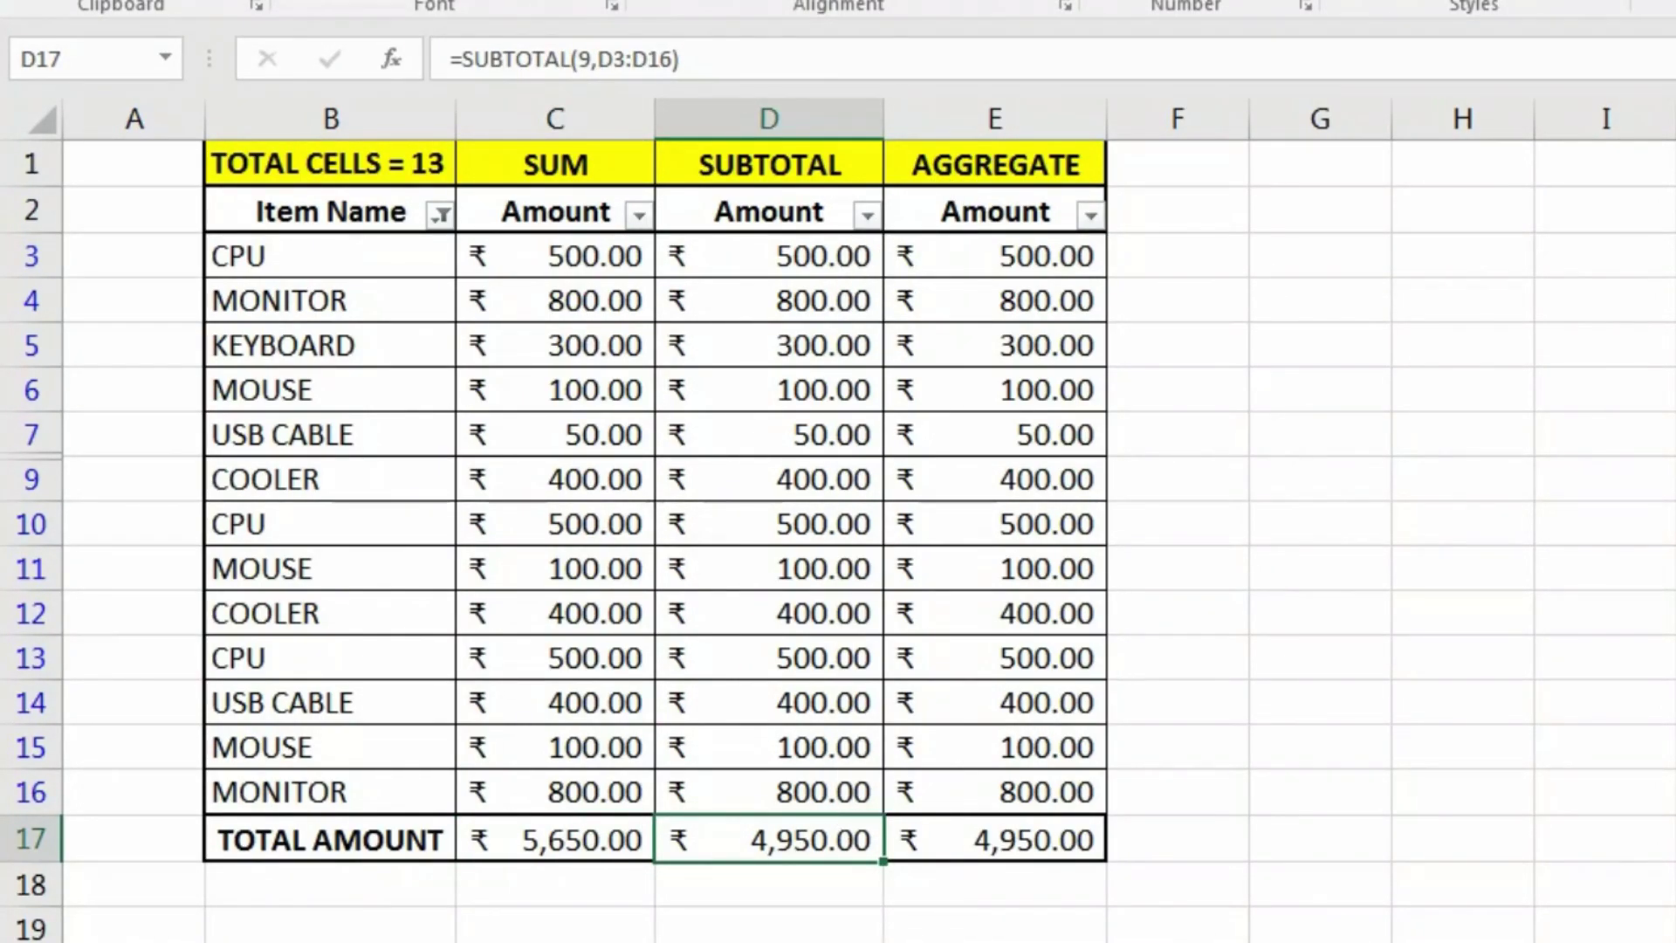
key(Right)
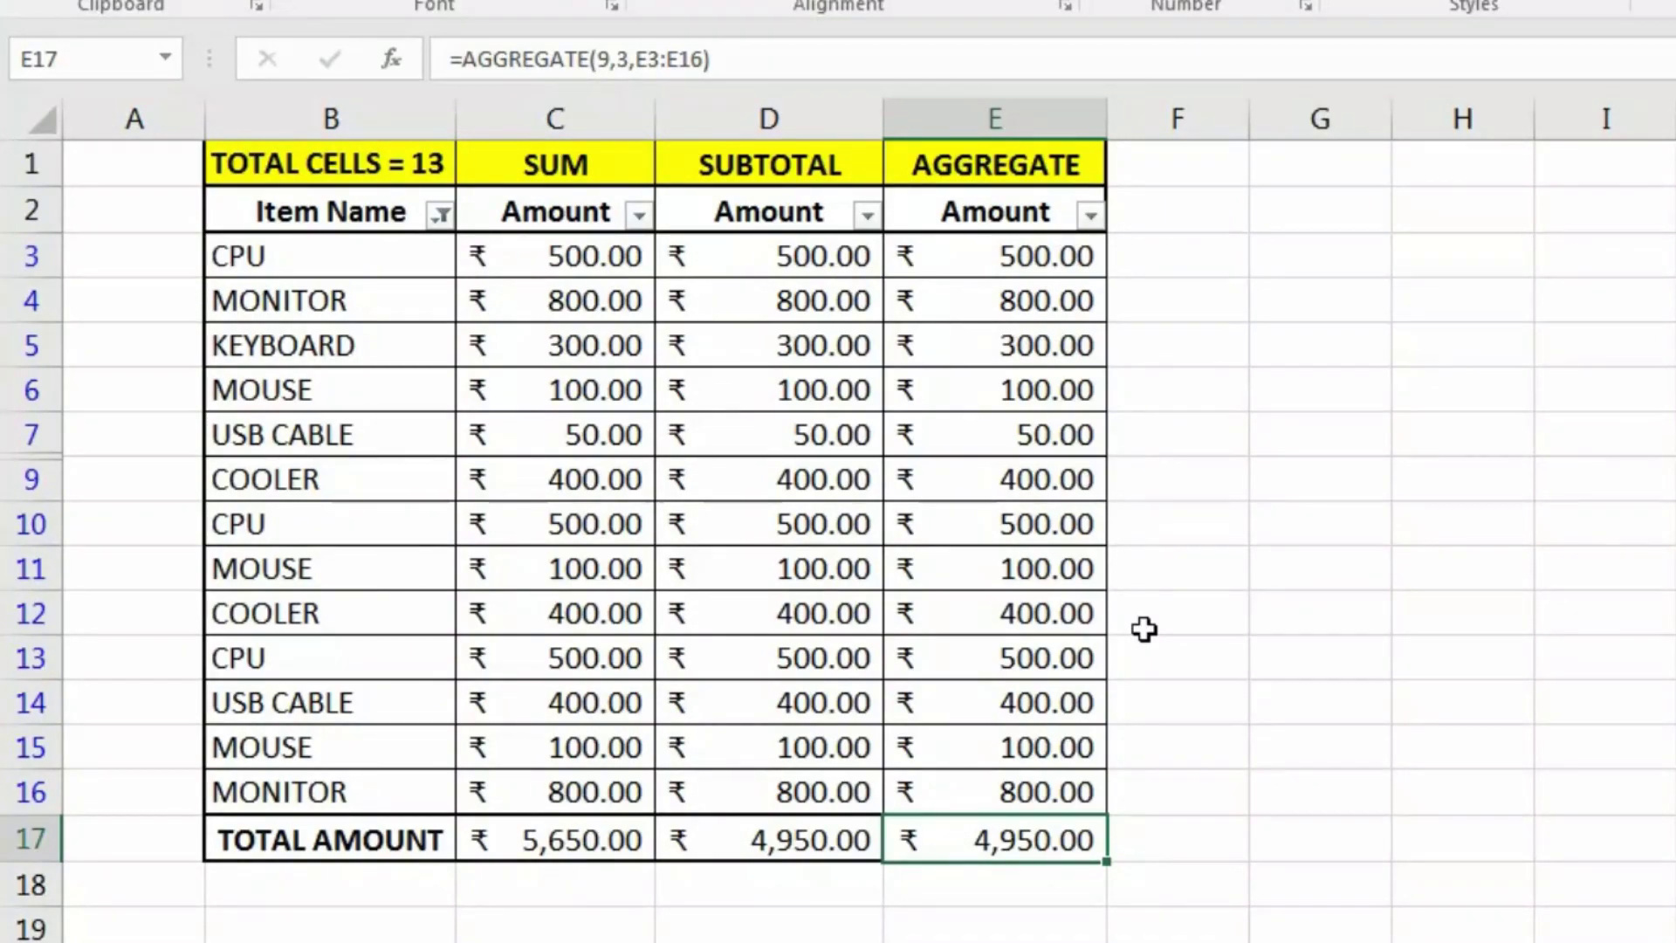
click(820, 274)
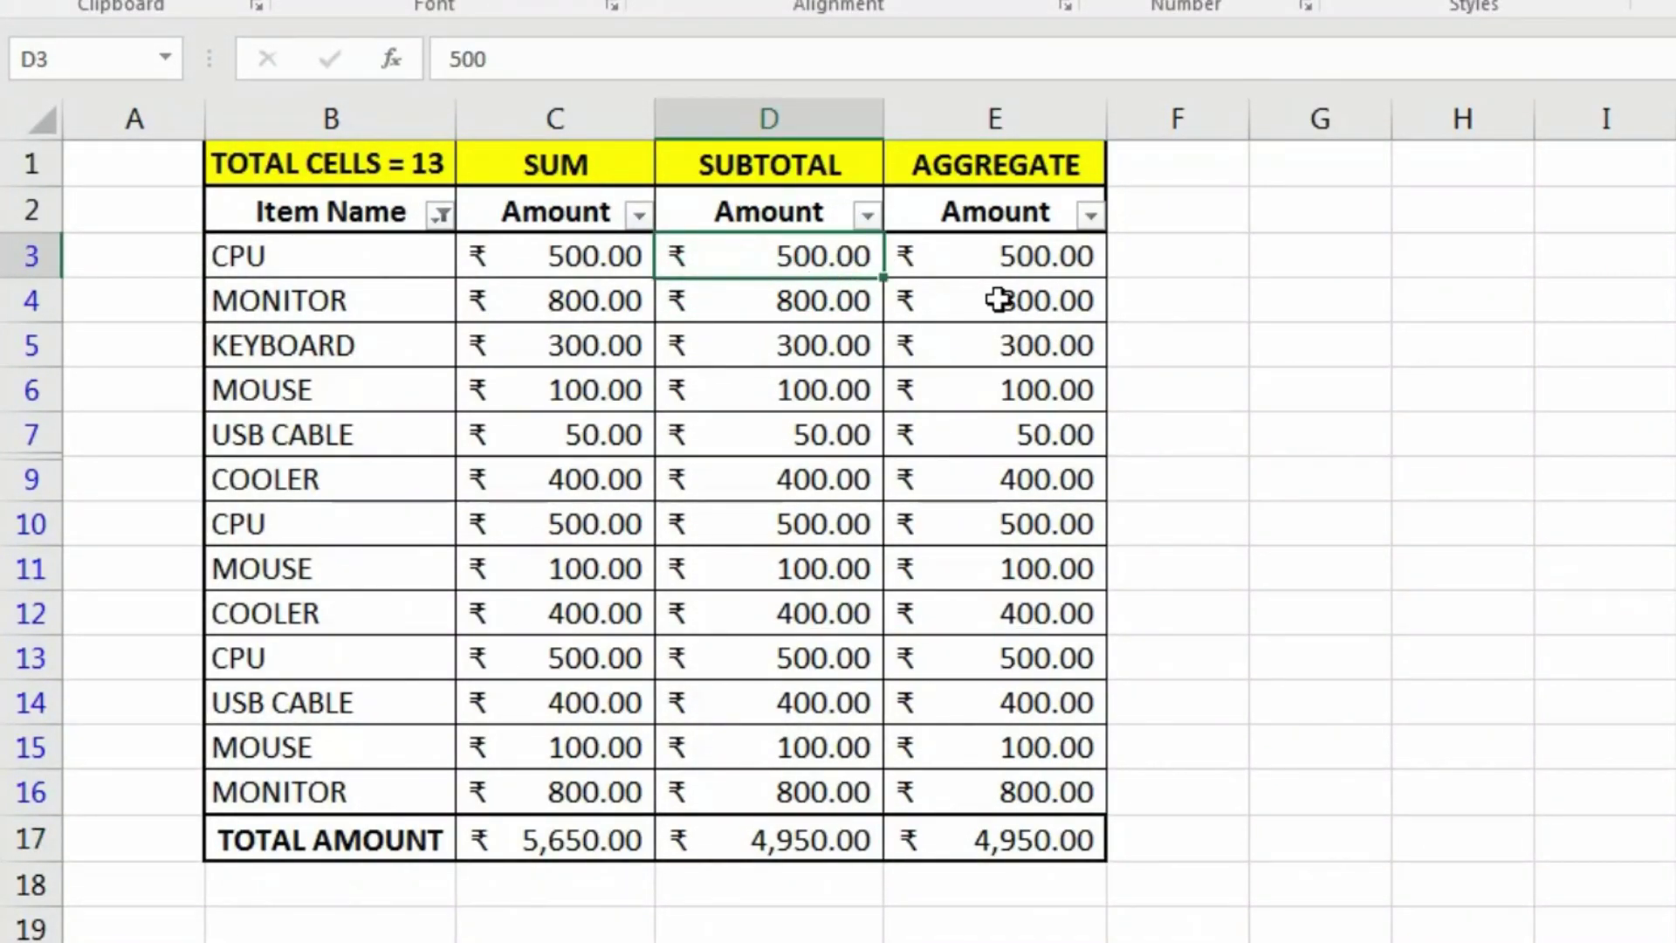
click(1018, 254)
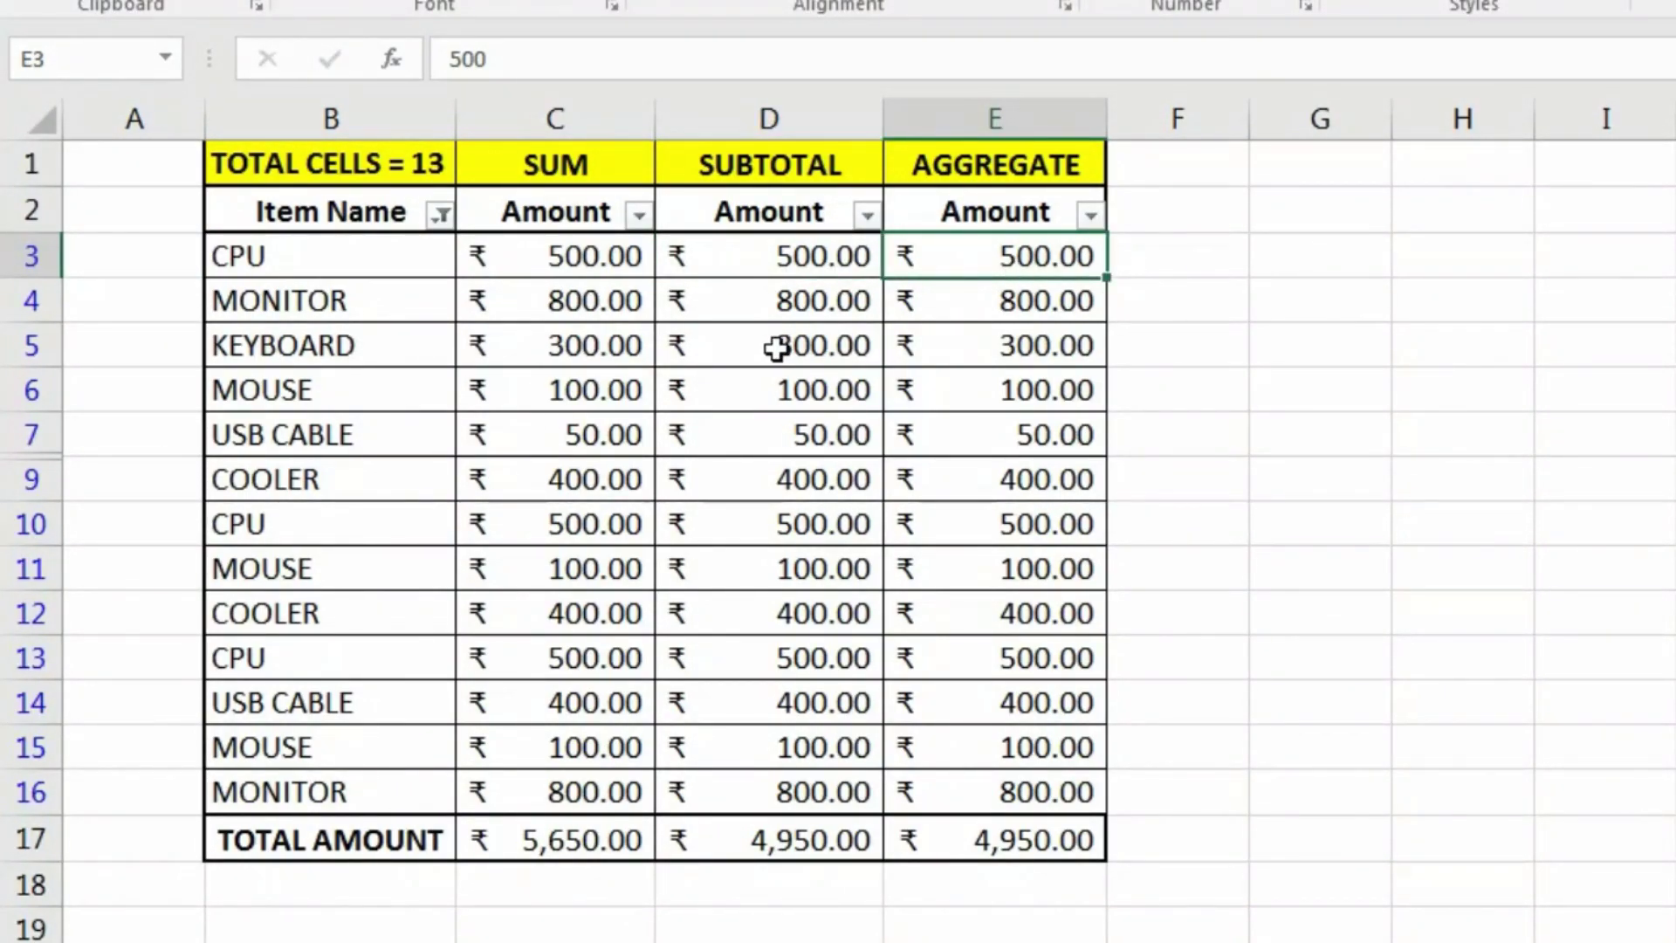
click(630, 347)
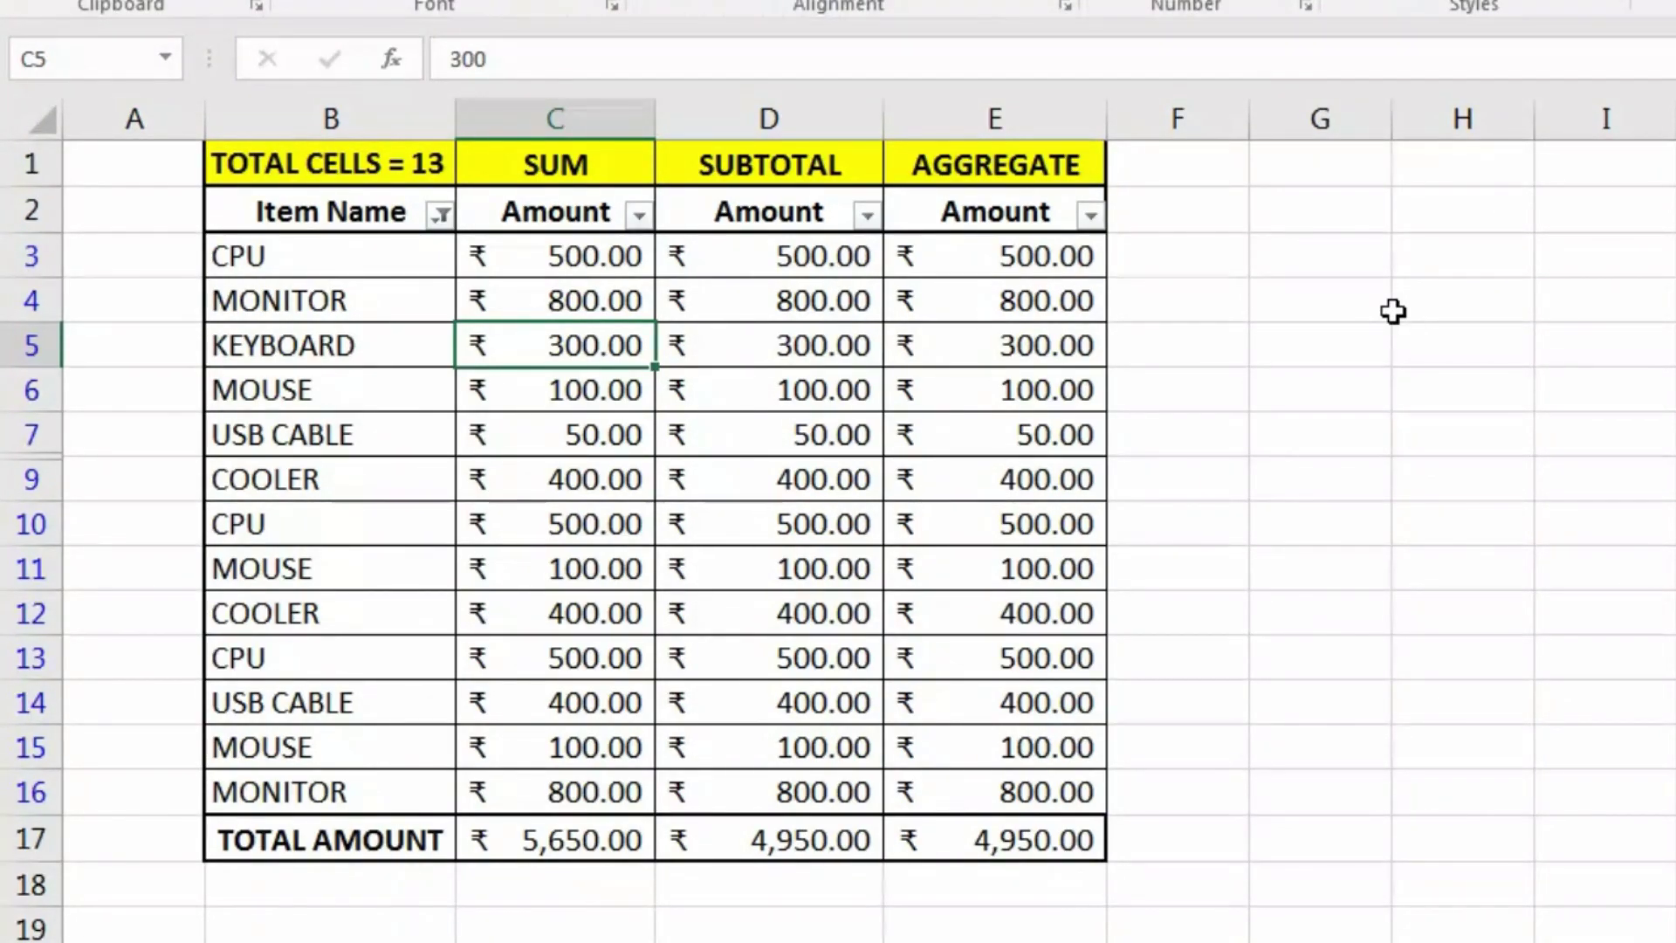
Step: Put =1/0 in C5:E5 so SUM and SUBTOTAL show #DIV/0! while AGGREGATE gives ₹ 4,650.00
text(=)
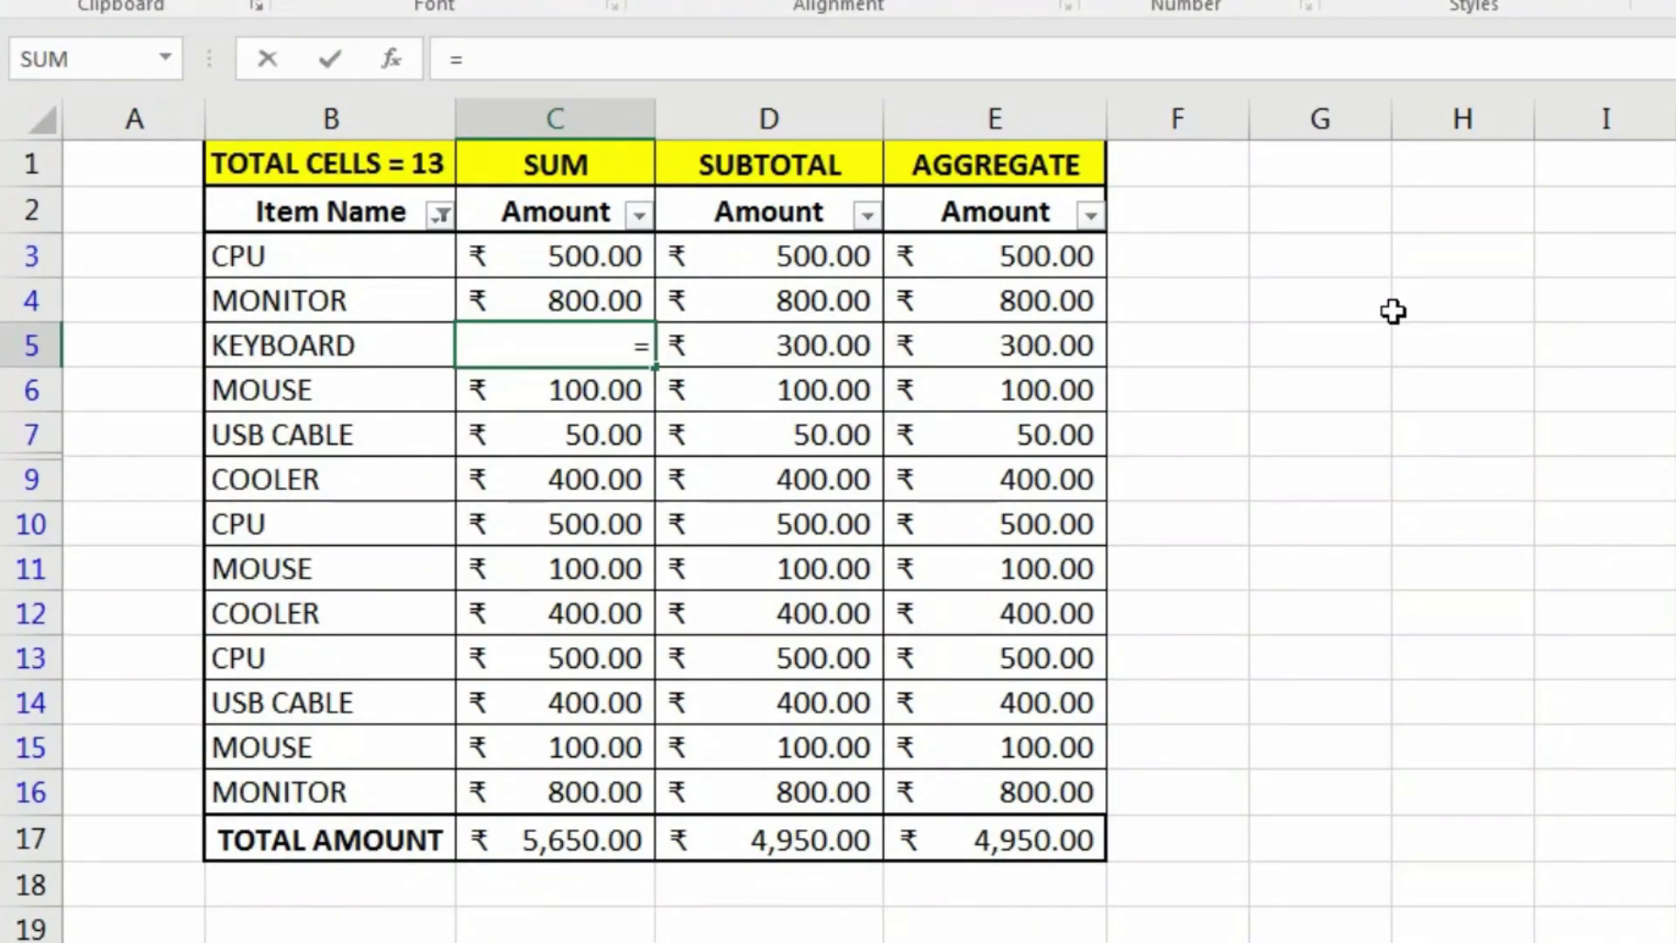
text(1/0)
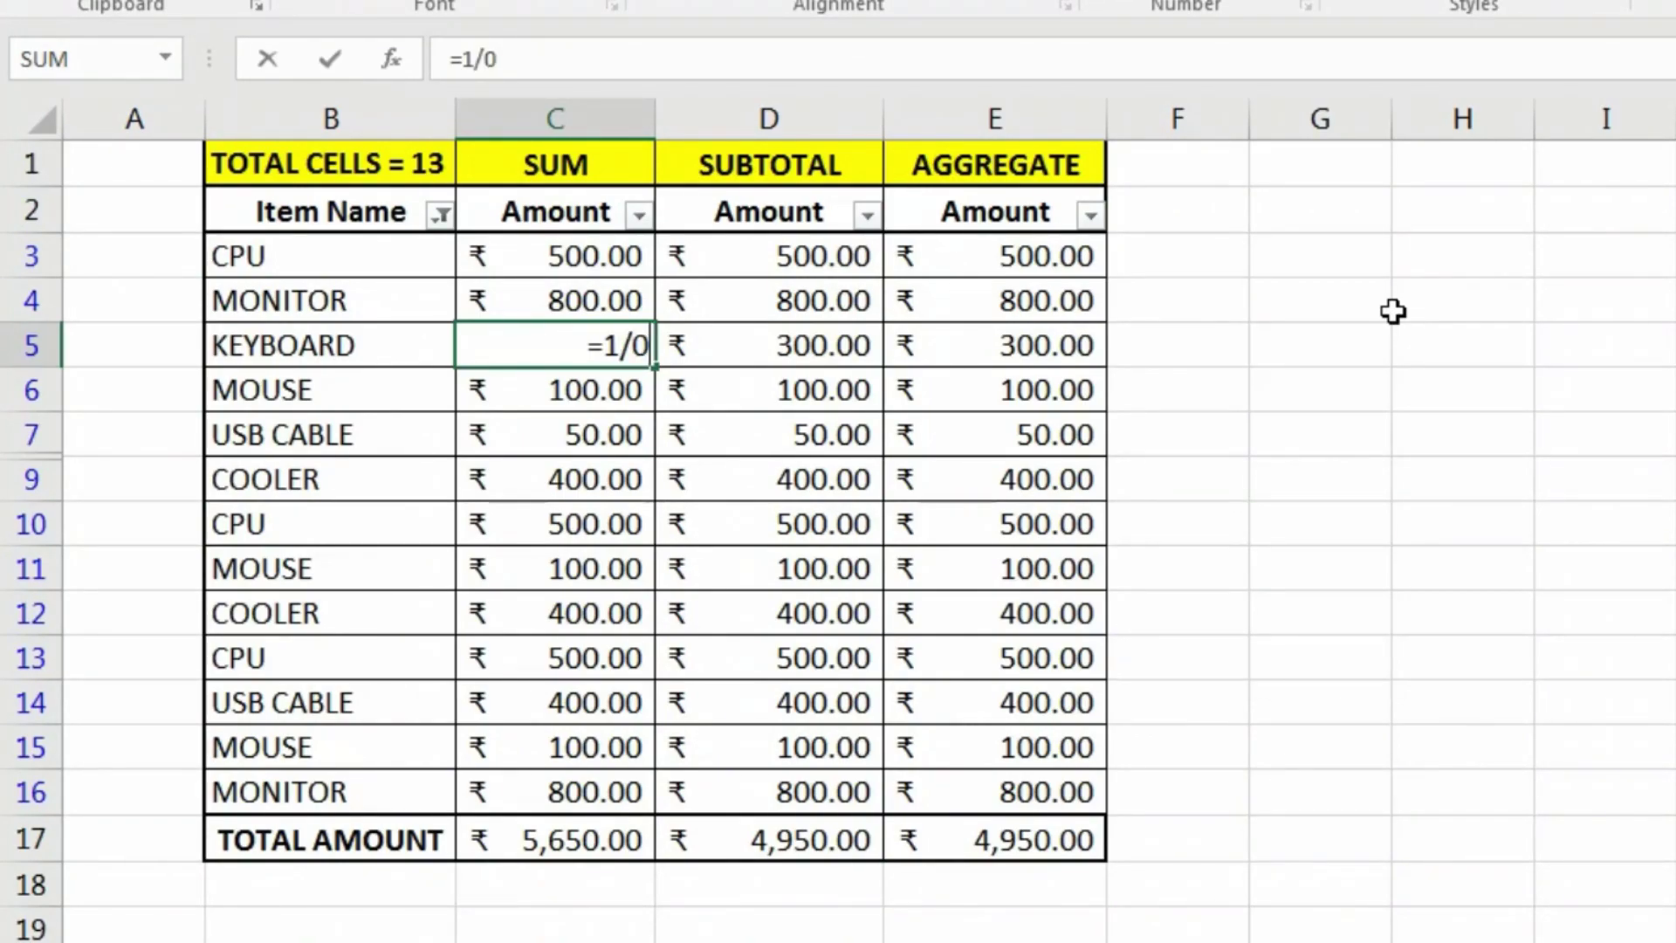
key(ctrl+Return)
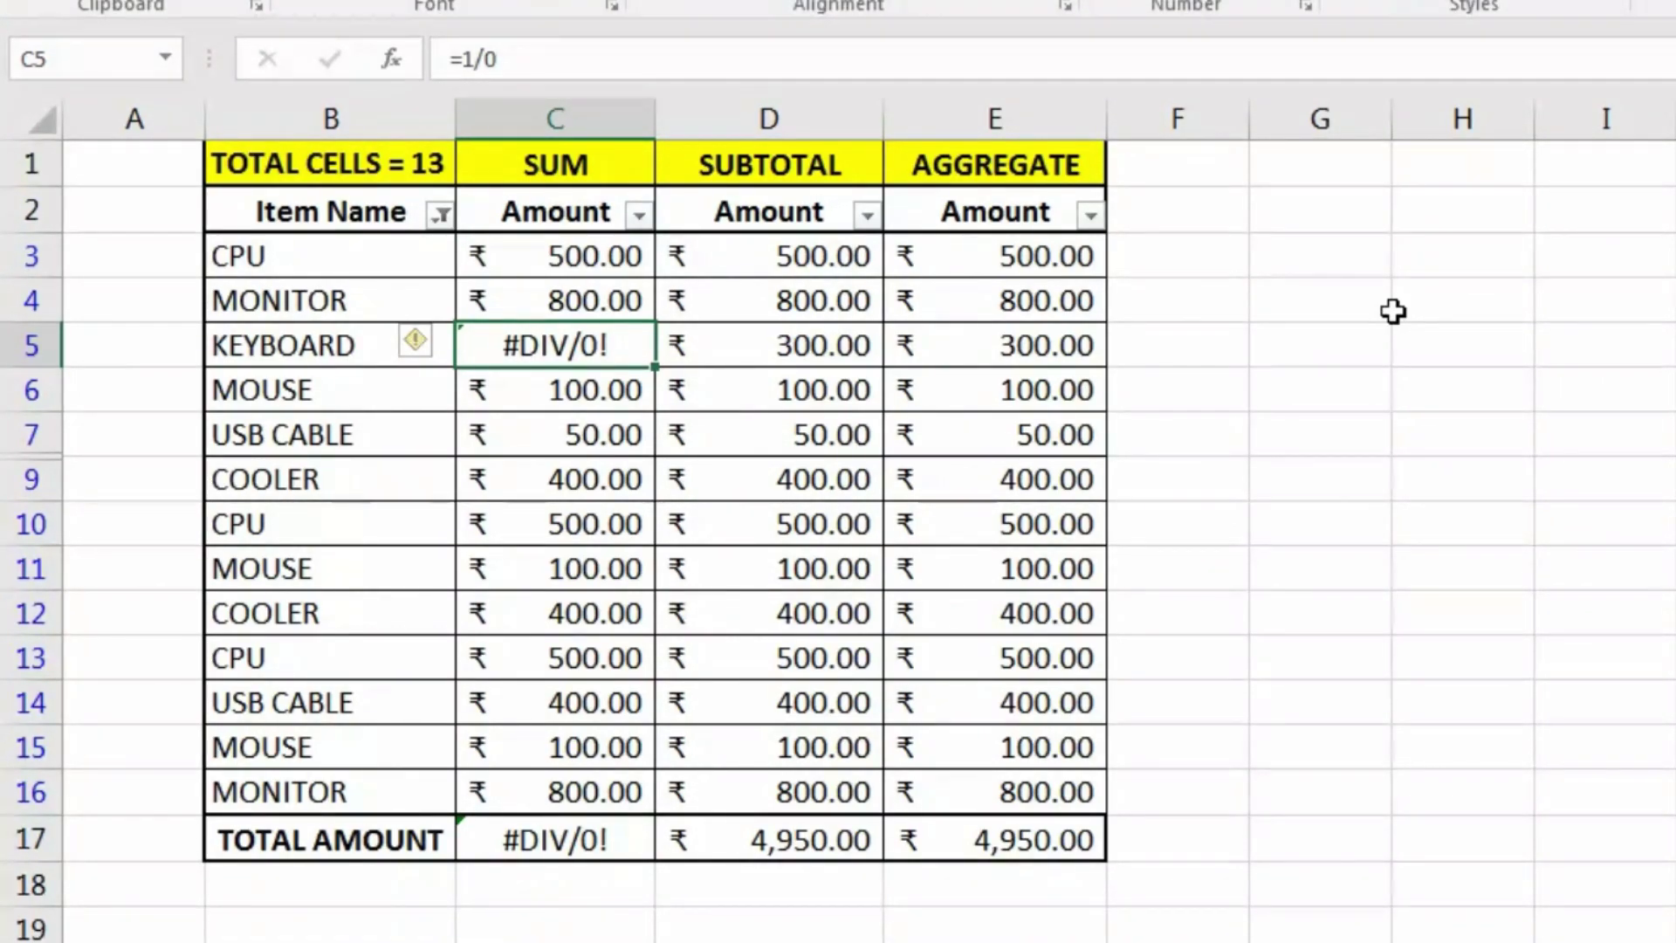
key(shift+Right)
key(shift+Right)
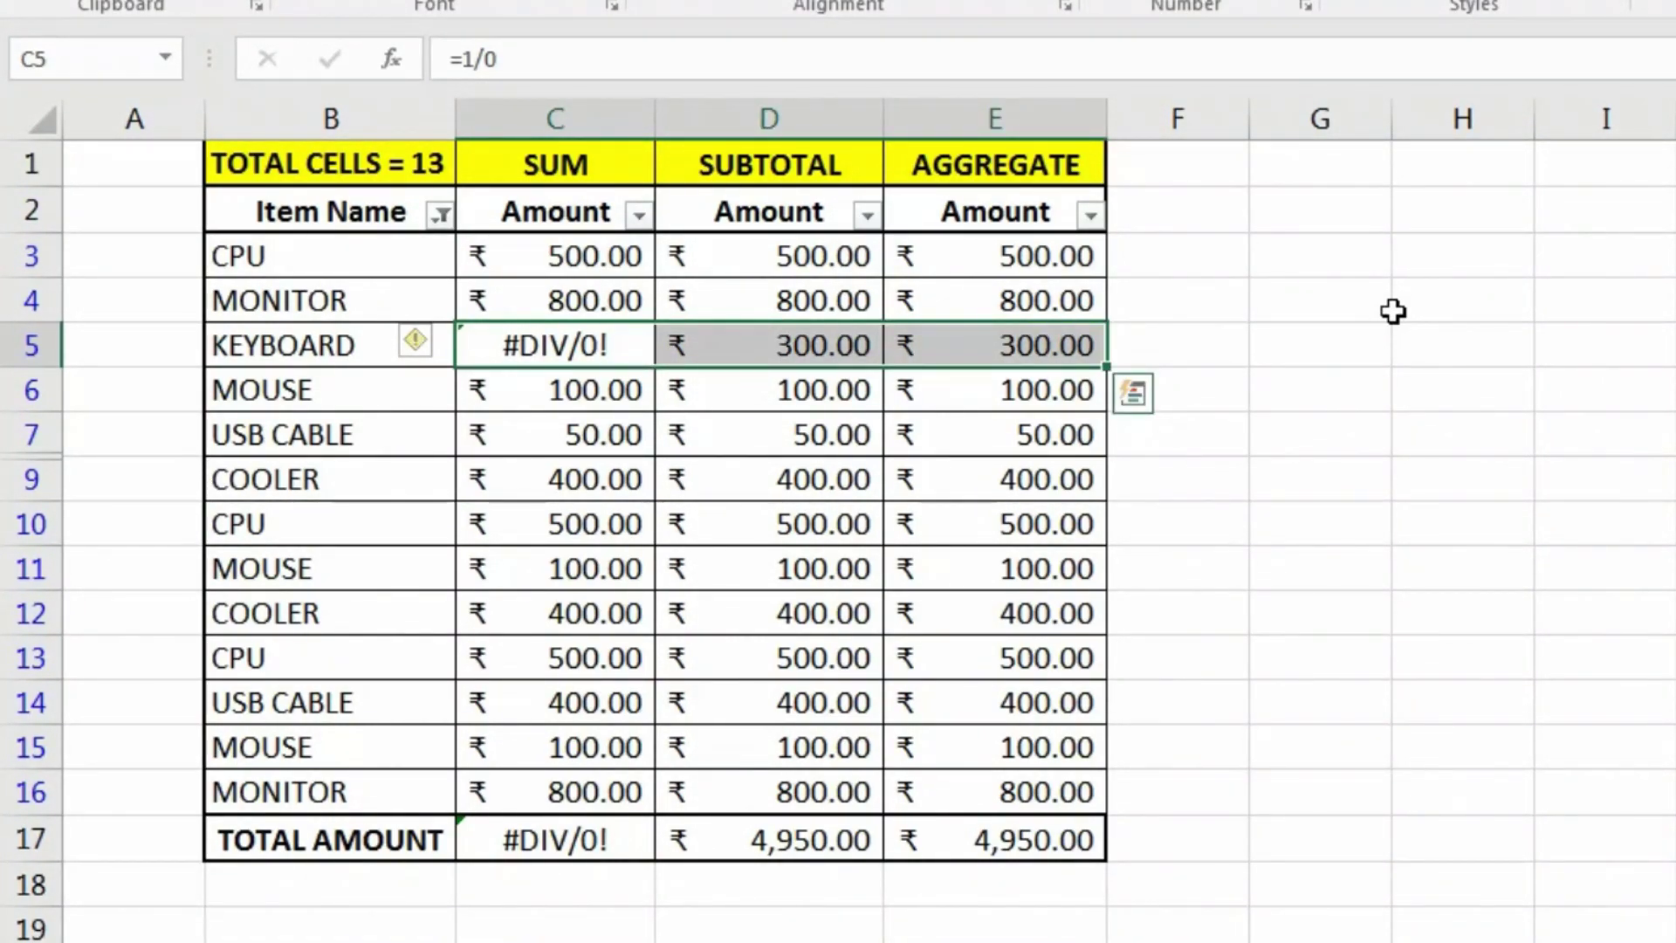
key(ctrl+r)
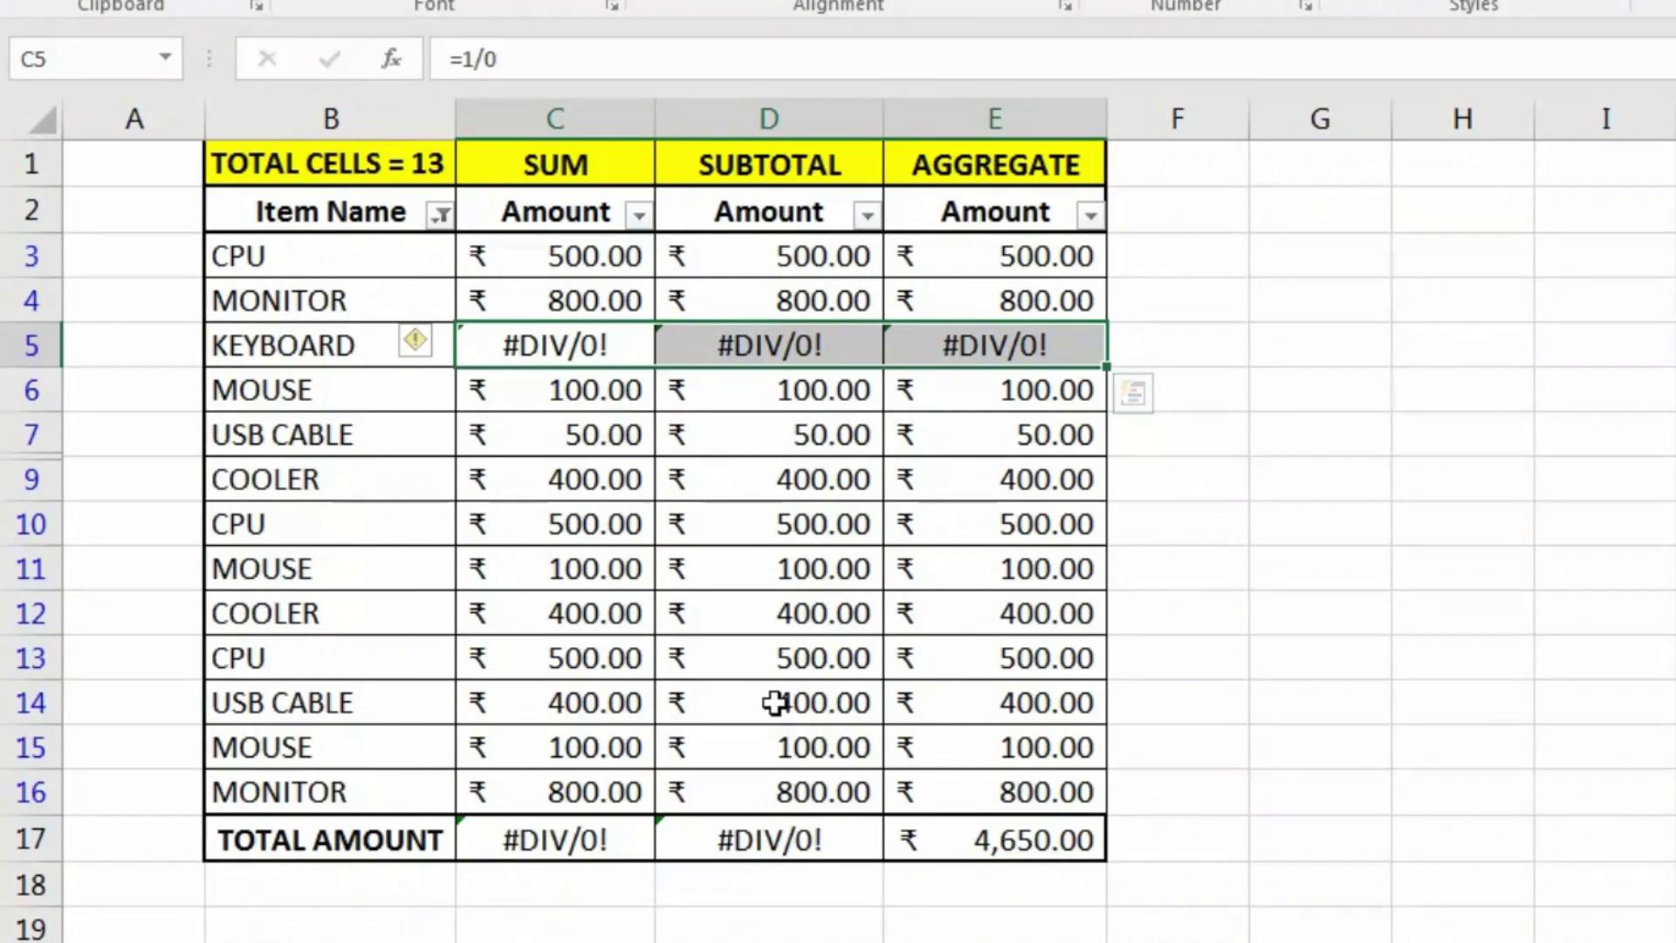
click(823, 854)
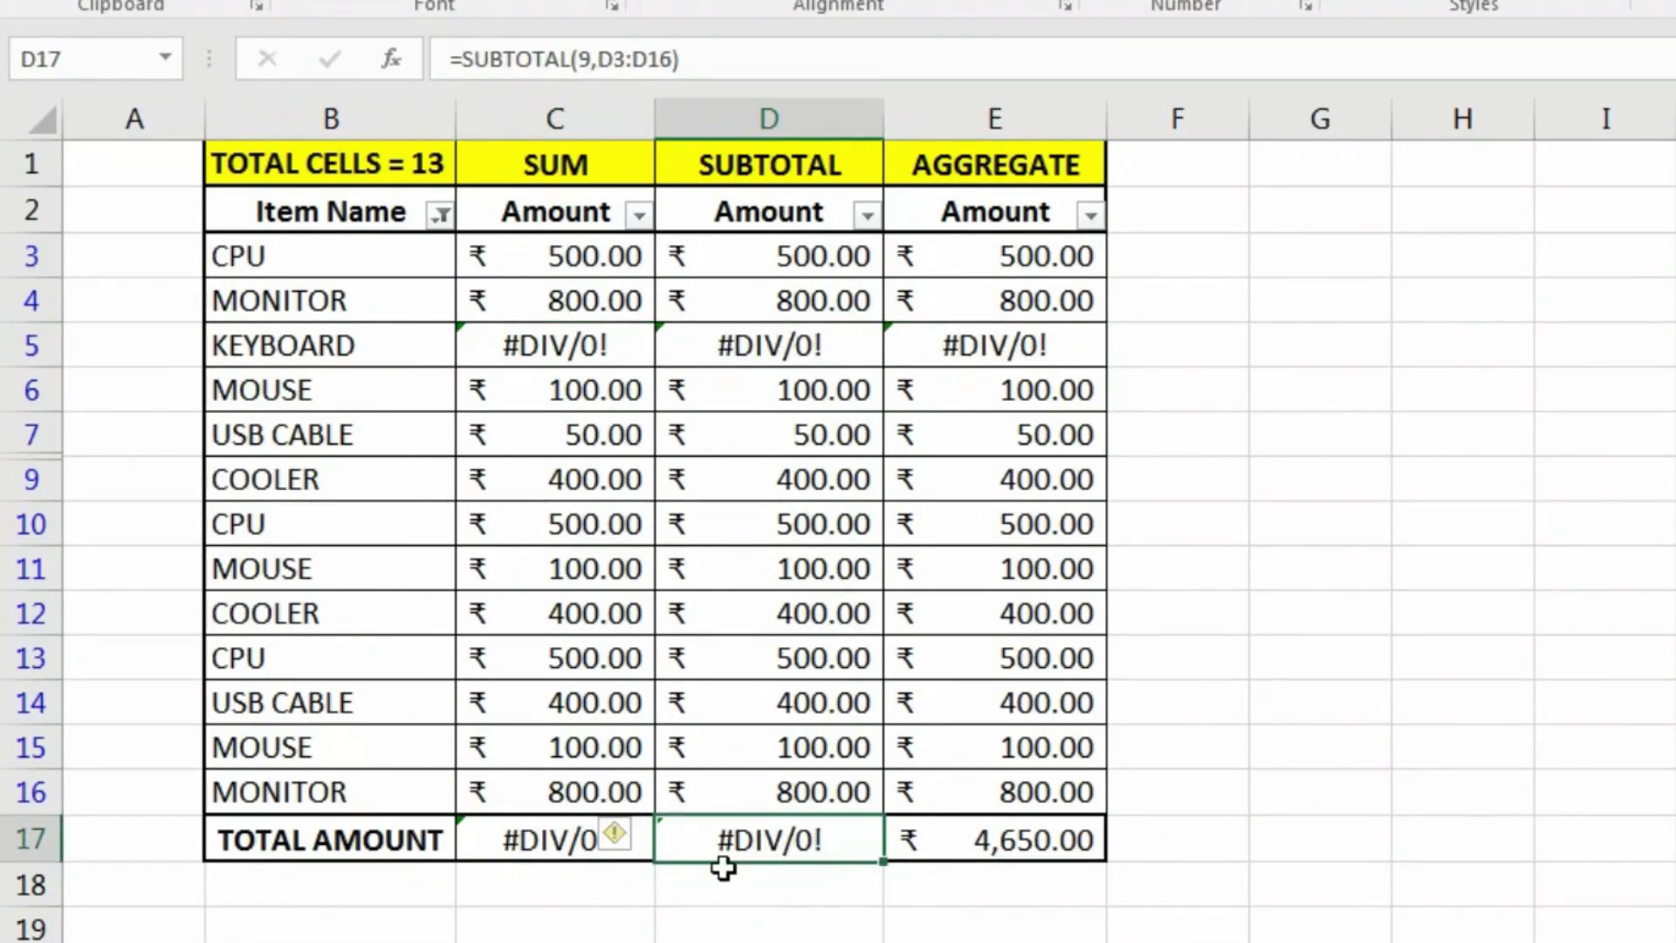